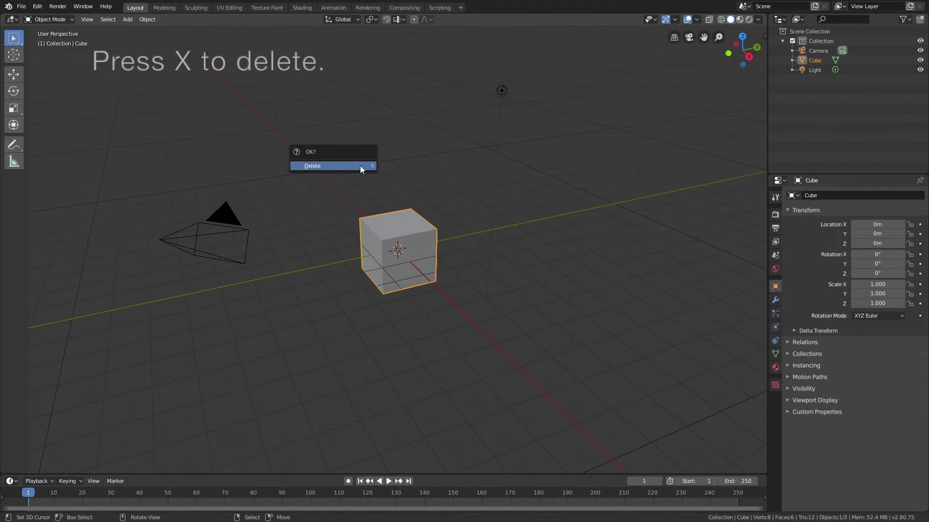
Delete the default cube, leaving only the camera and light.
click(360, 166)
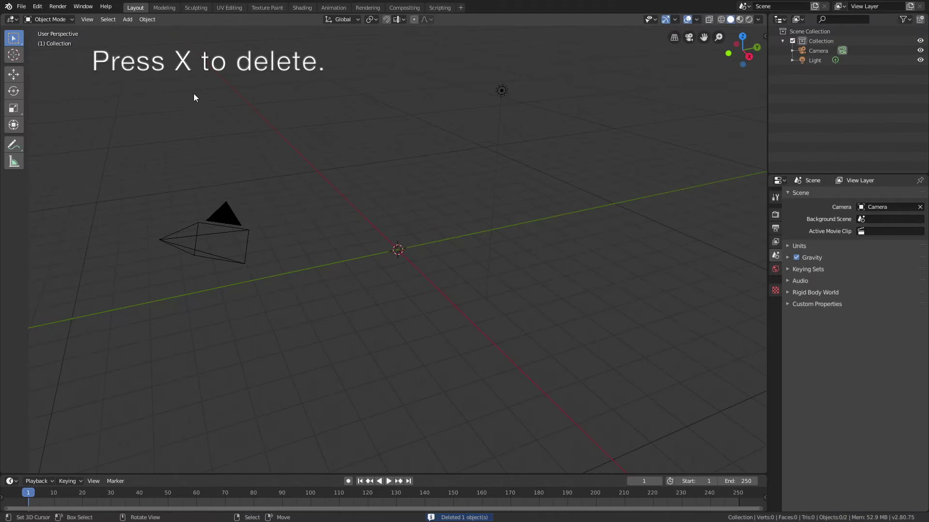
Add a Suzanne monkey head mesh and scale it up to 2.935.
click(124, 19)
mouse_move(135, 30)
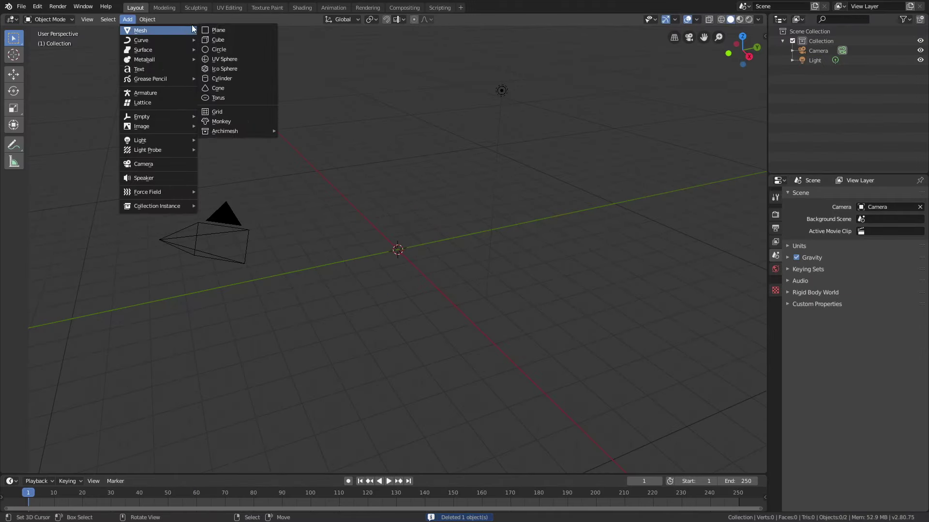
click(231, 122)
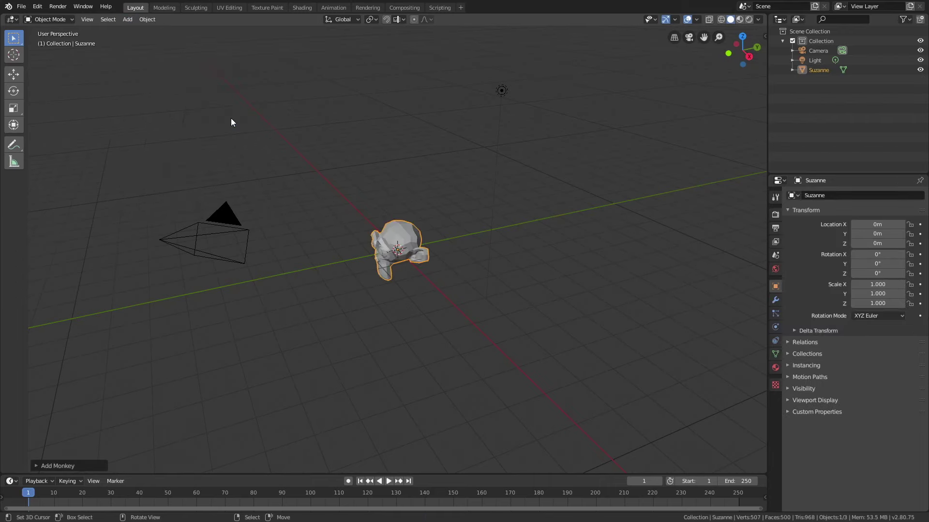
key(s)
click(455, 198)
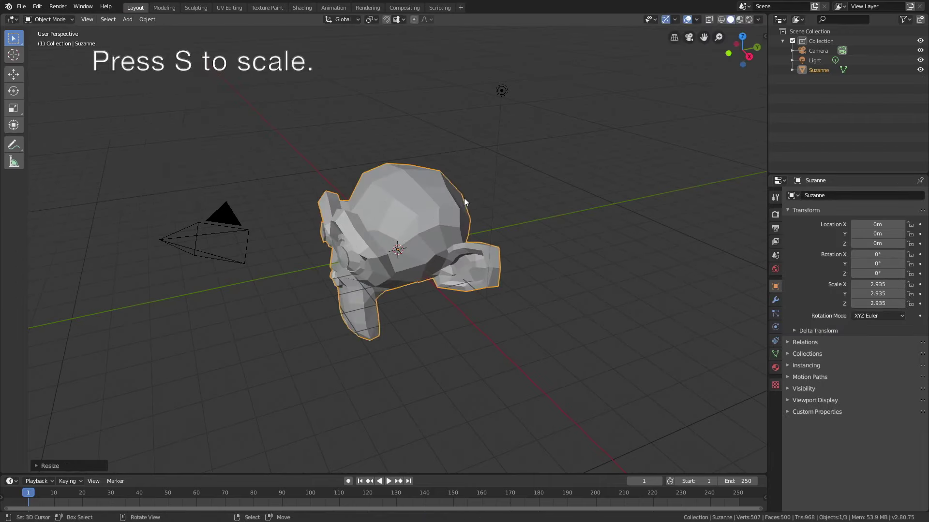
middle_drag(463, 198, 585, 193)
Add a Subdivision Surface modifier at viewport level 2 and apply it.
click(775, 299)
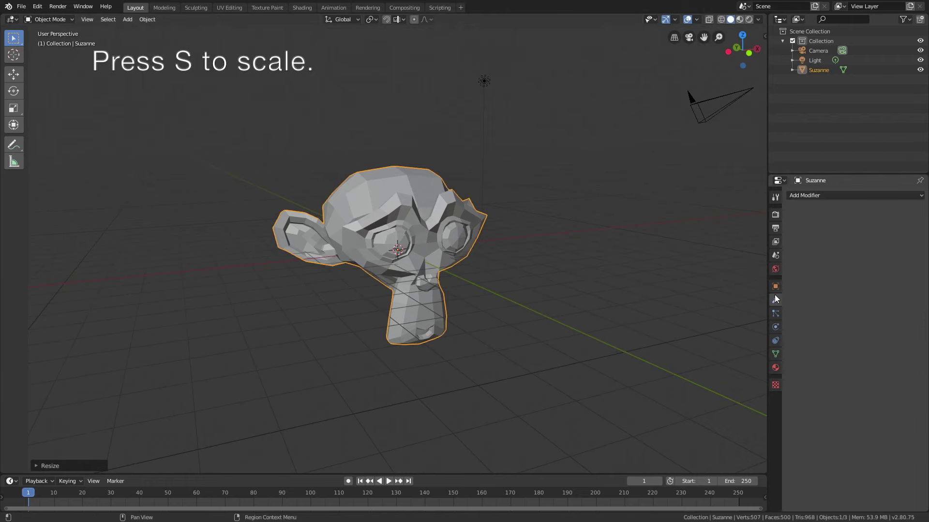
click(801, 196)
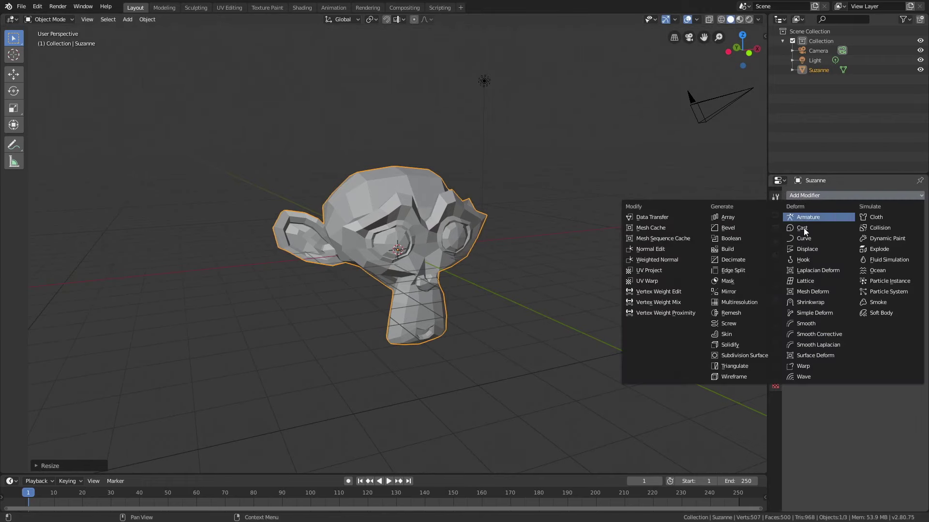
click(764, 360)
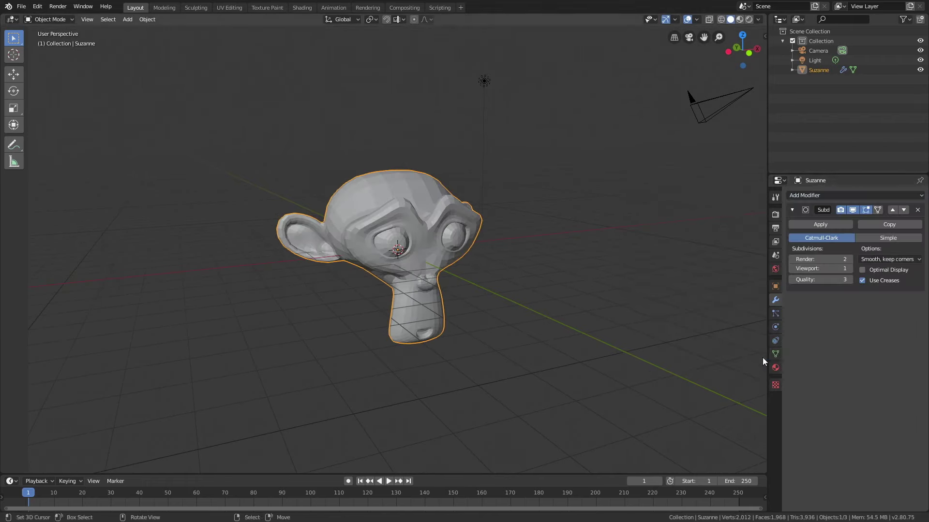
click(850, 267)
click(830, 224)
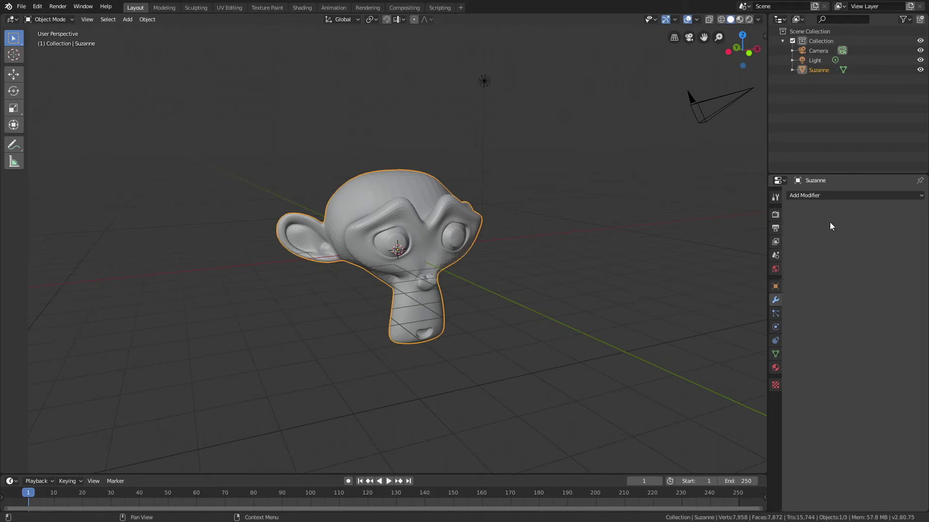
click(147, 20)
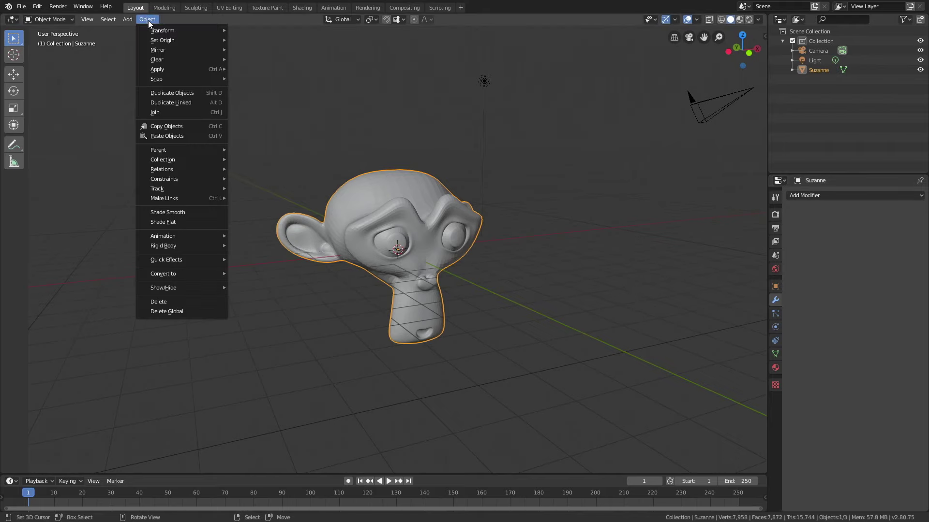
Shade Suzanne smooth, enter Edit Mode, and split the viewport into two side-by-side 3D views.
click(182, 212)
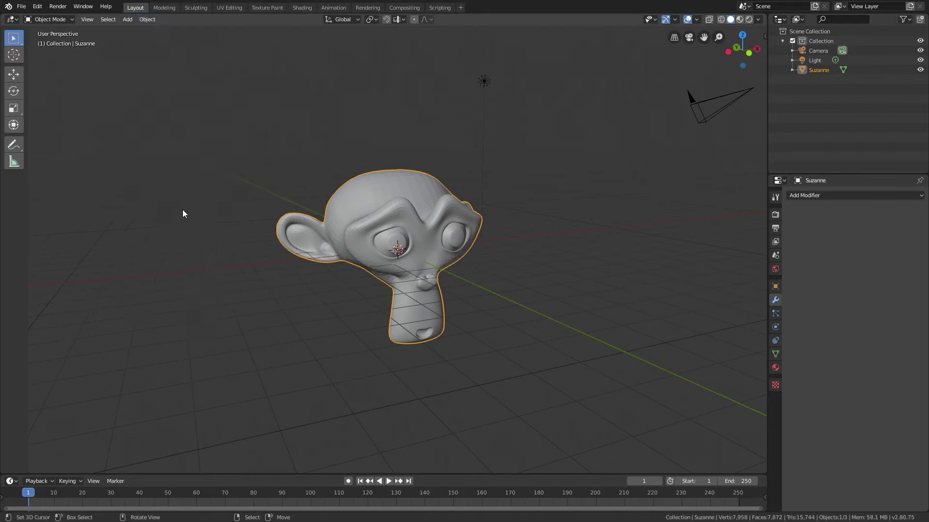
middle_drag(409, 166, 359, 154)
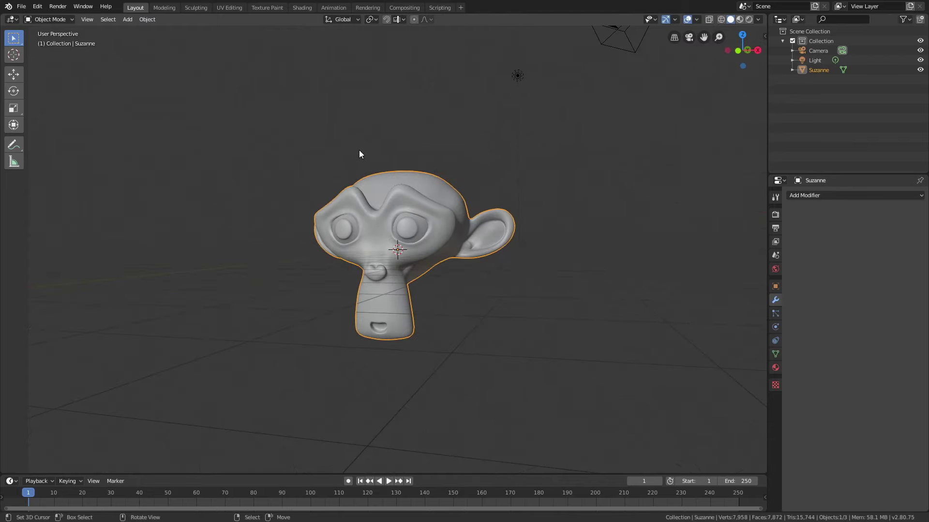
click(54, 19)
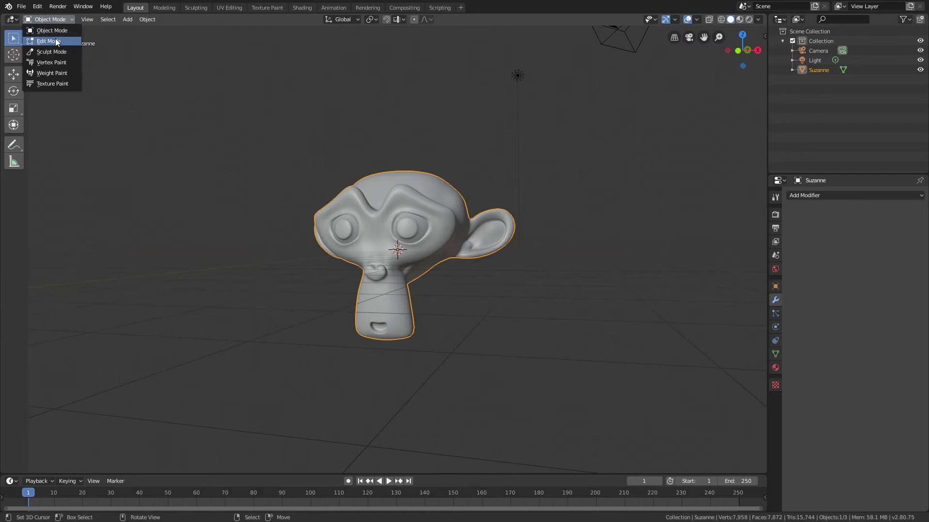
click(56, 42)
middle_drag(256, 98, 348, 126)
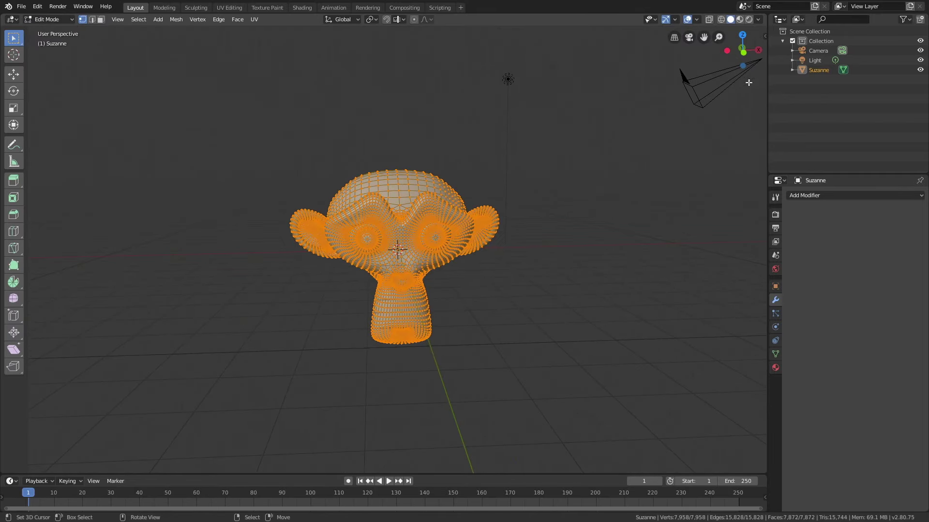
drag(765, 21, 423, 27)
Turn the right-hand area into a UV Editor.
click(431, 20)
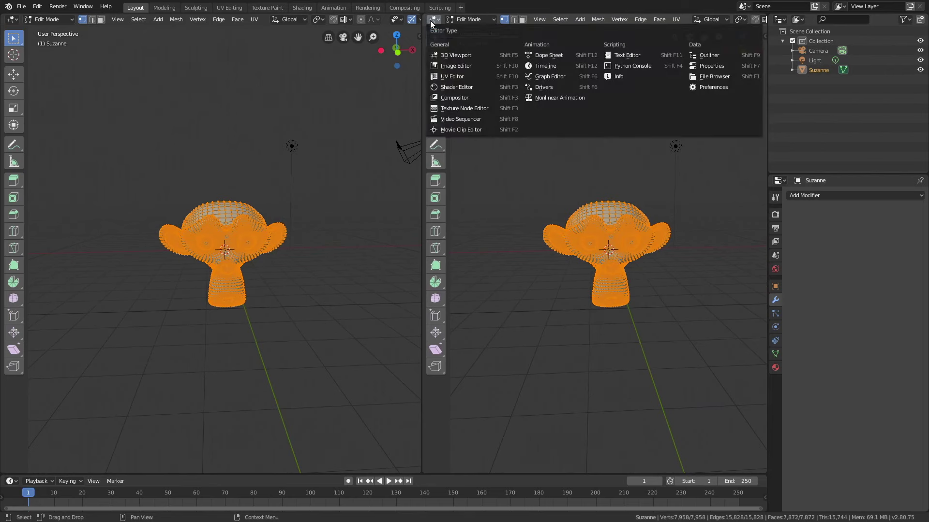
click(452, 76)
scroll(632, 259, up, 4)
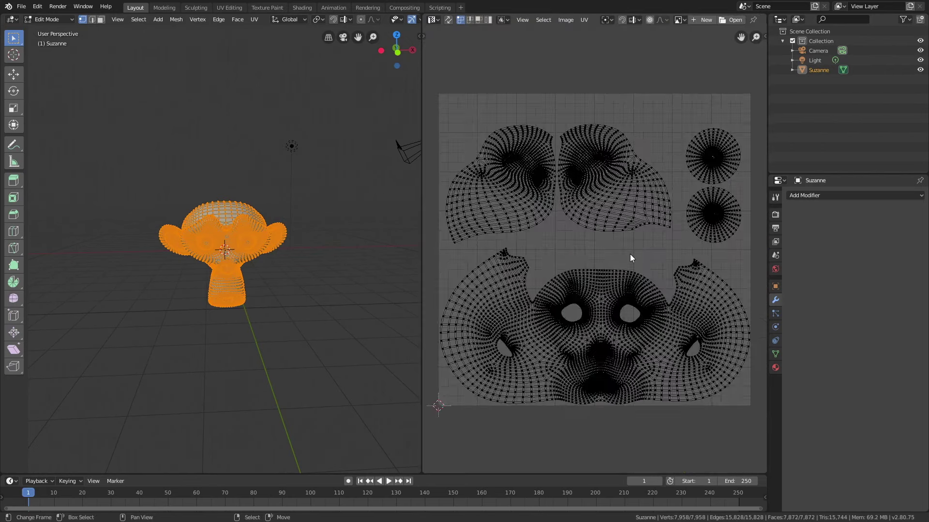
scroll(630, 254, down, 3)
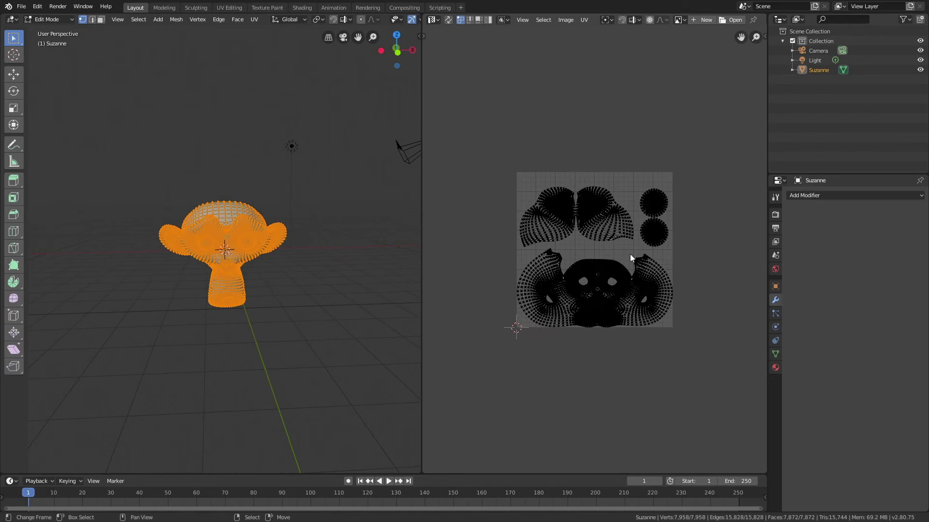
Unwrap Suzanne, try Smart UV Project, then undo back to the standard unwrap.
key(u)
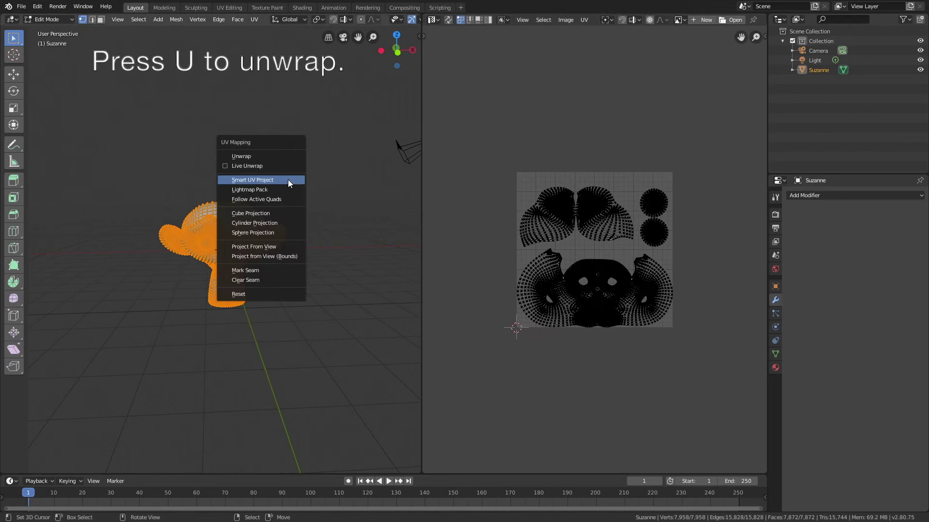
click(269, 156)
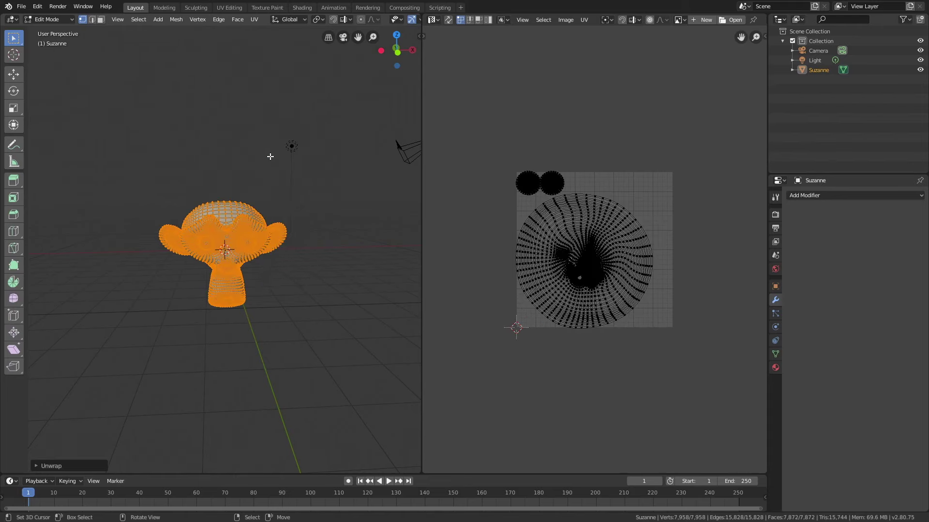
key(u)
click(266, 179)
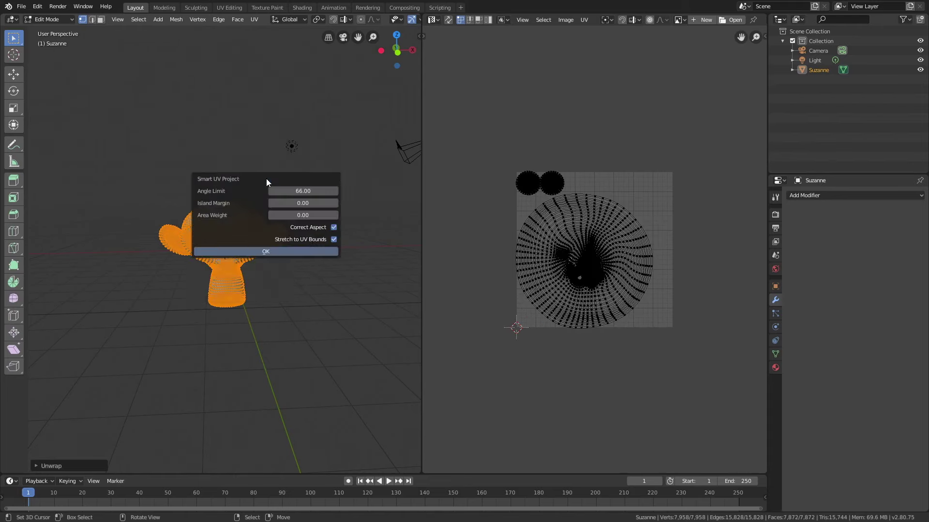
click(254, 251)
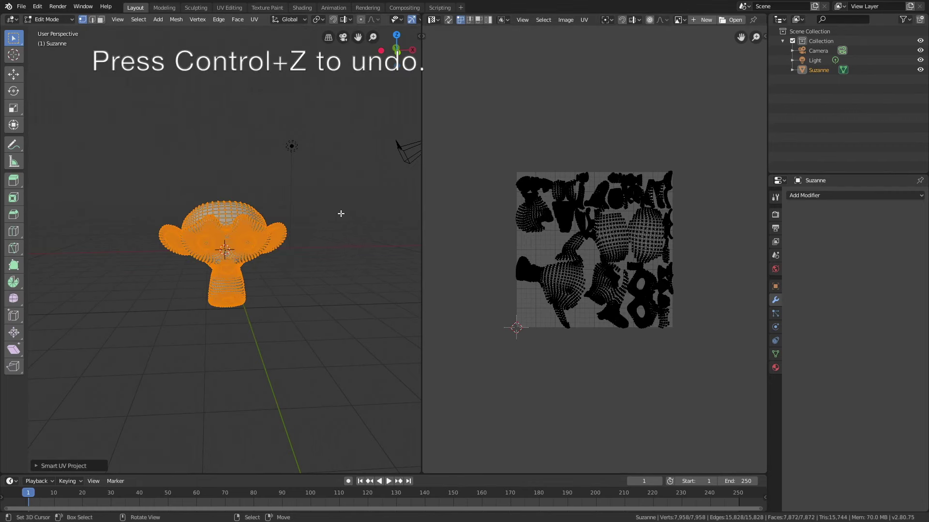
key(ctrl+z)
key(ctrl+z)
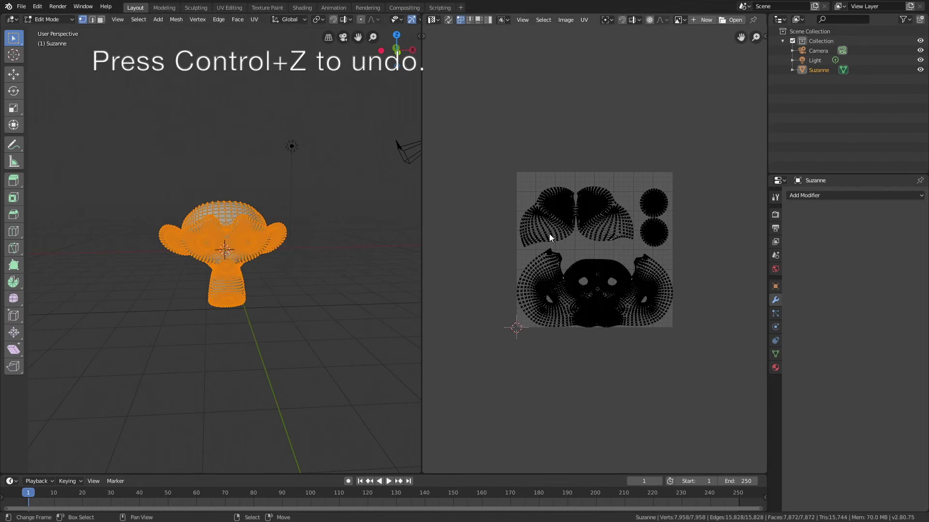
scroll(571, 228, up, 4)
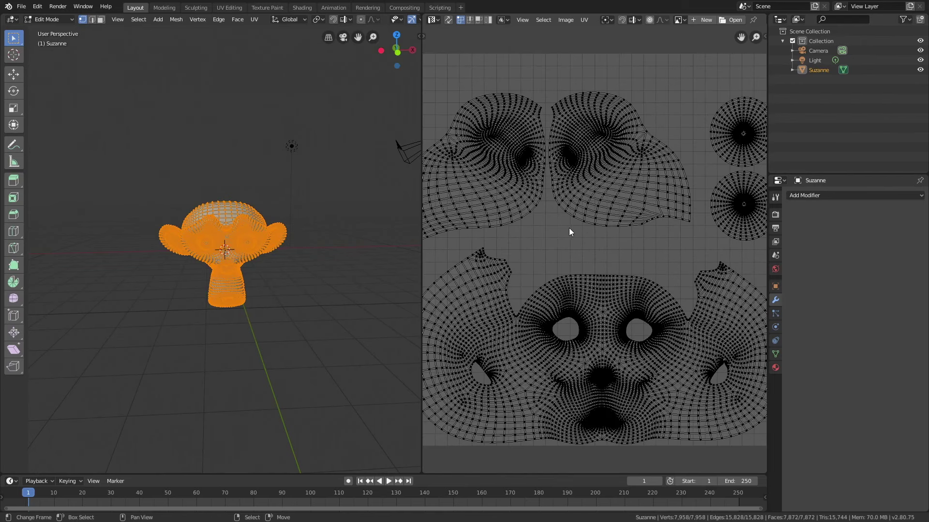
scroll(569, 228, down, 3)
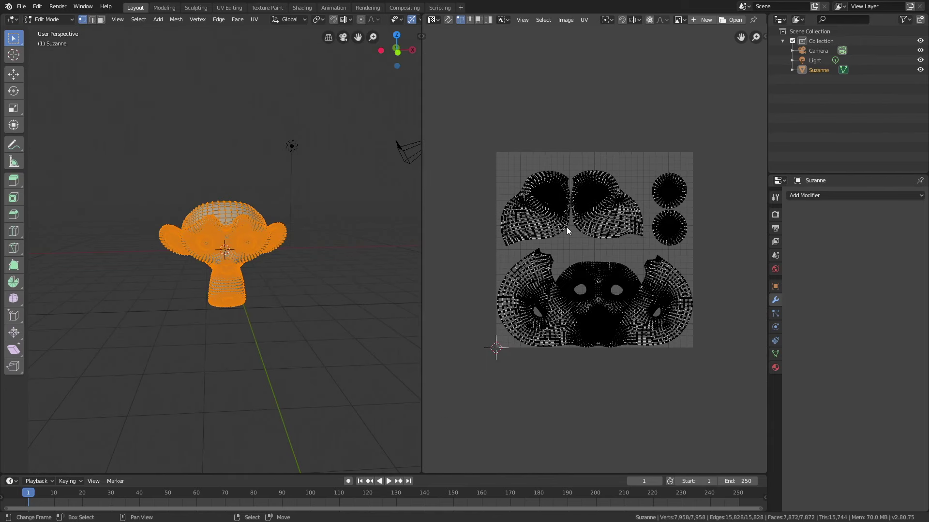
Load military-camouflage.jpg from Downloads as the UV editor's image.
click(731, 19)
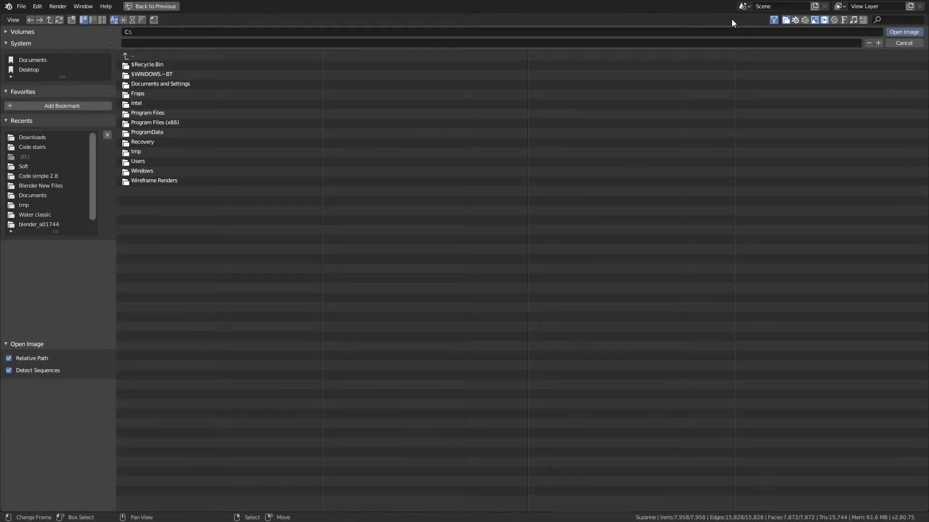
click(42, 138)
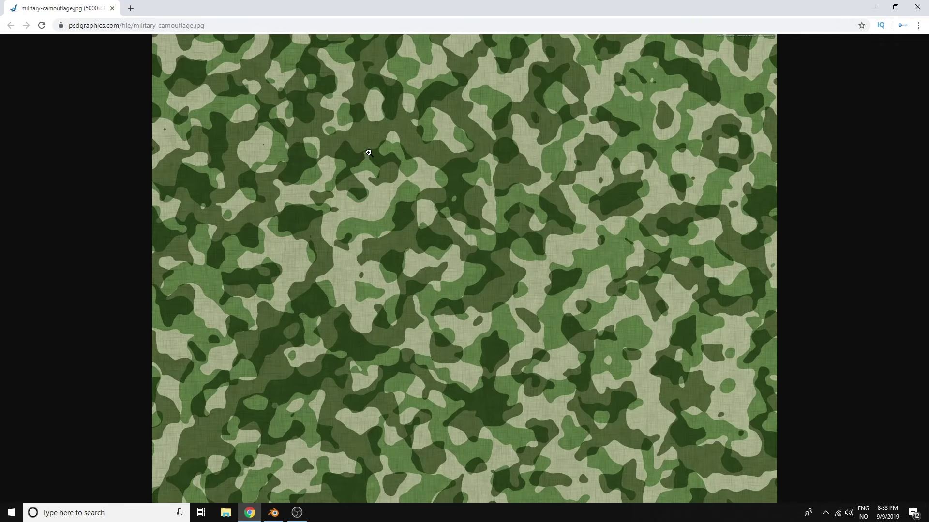
right_click(458, 185)
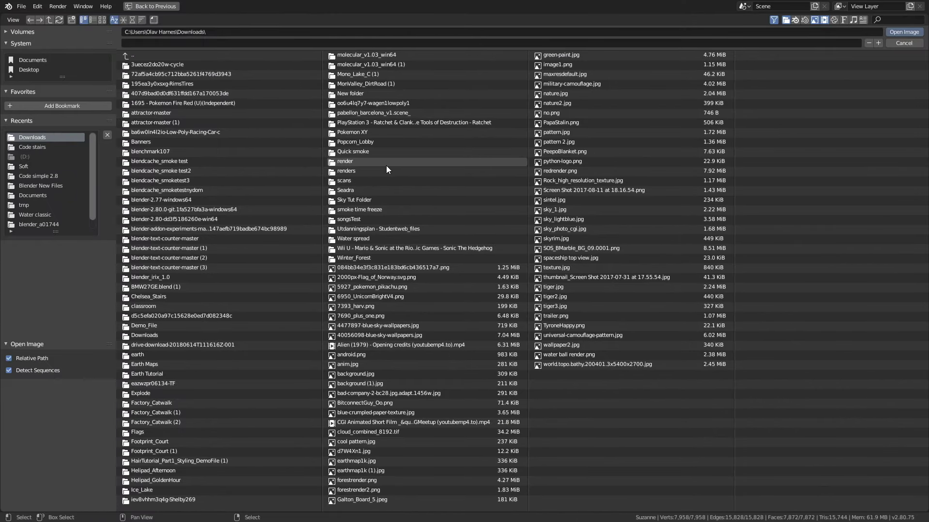
click(576, 84)
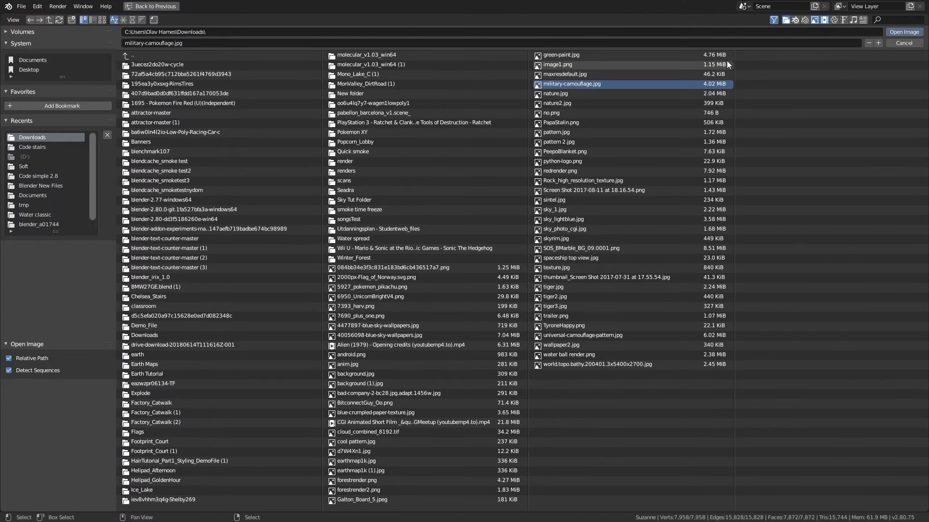
click(900, 32)
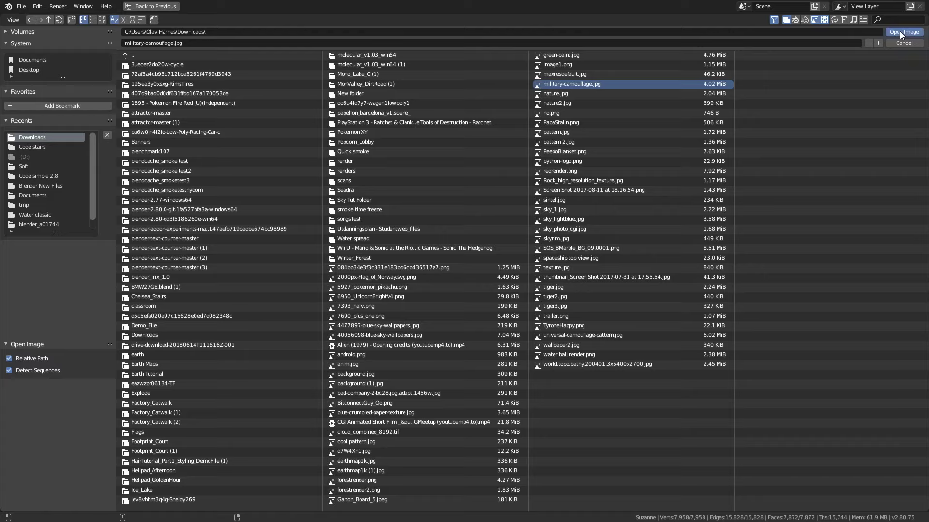
scroll(565, 191, down, 6)
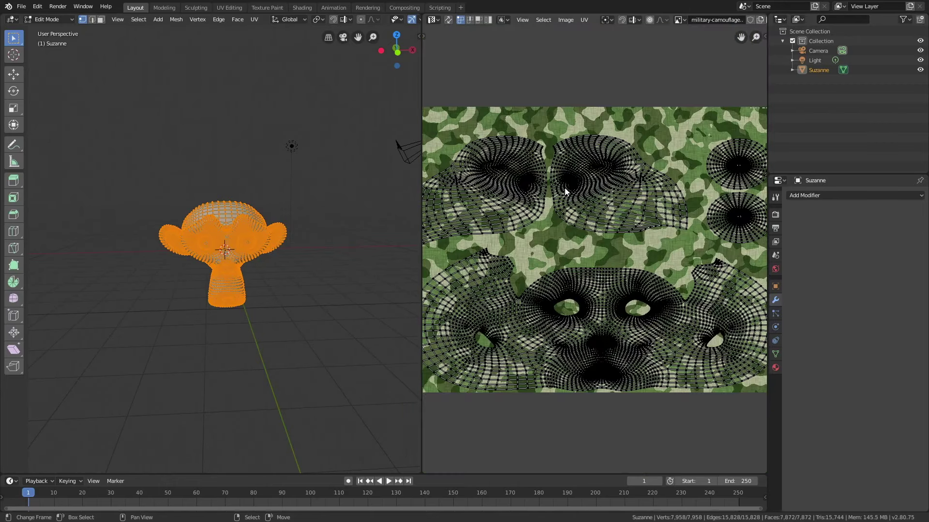
Zoom the UV editor to show the whole camouflage image under Suzanne's UV layout.
scroll(564, 191, down, 2)
scroll(564, 191, up, 1)
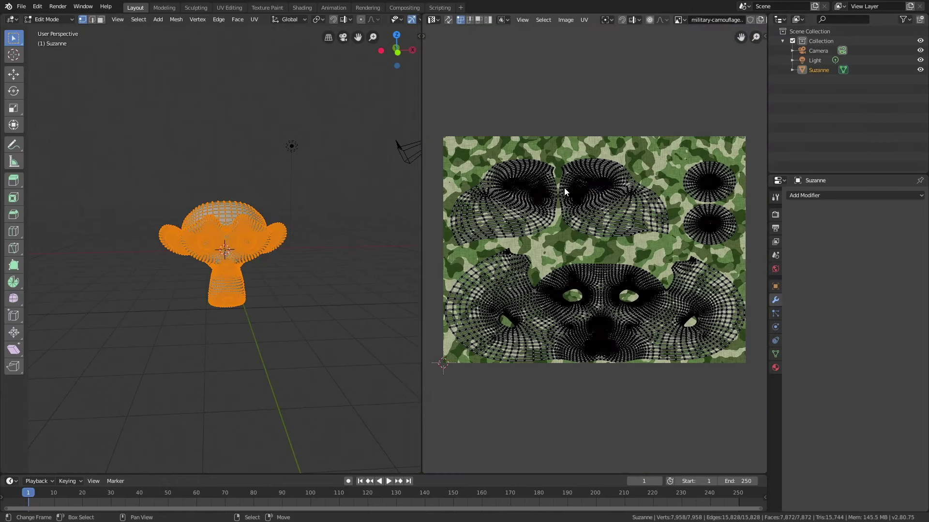
scroll(564, 191, up, 1)
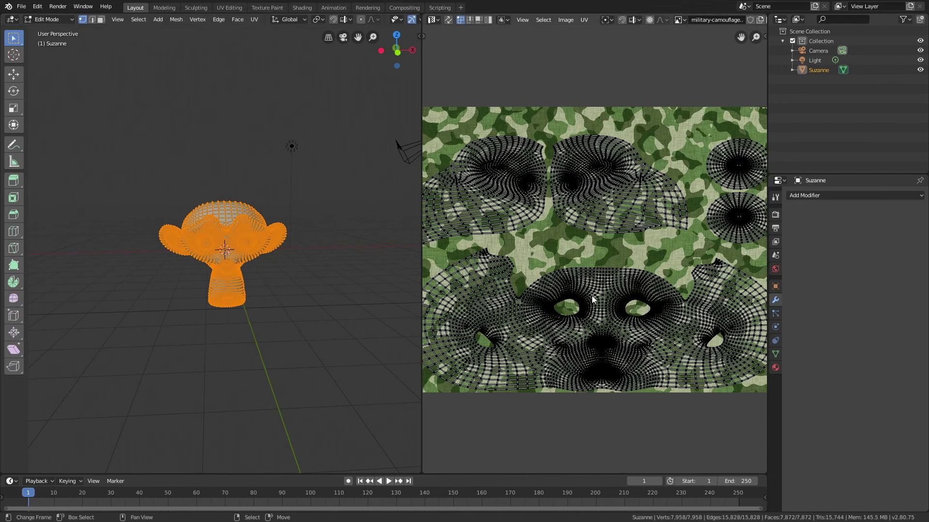
Create a new material for Suzanne with a Diffuse BSDF surface.
click(775, 368)
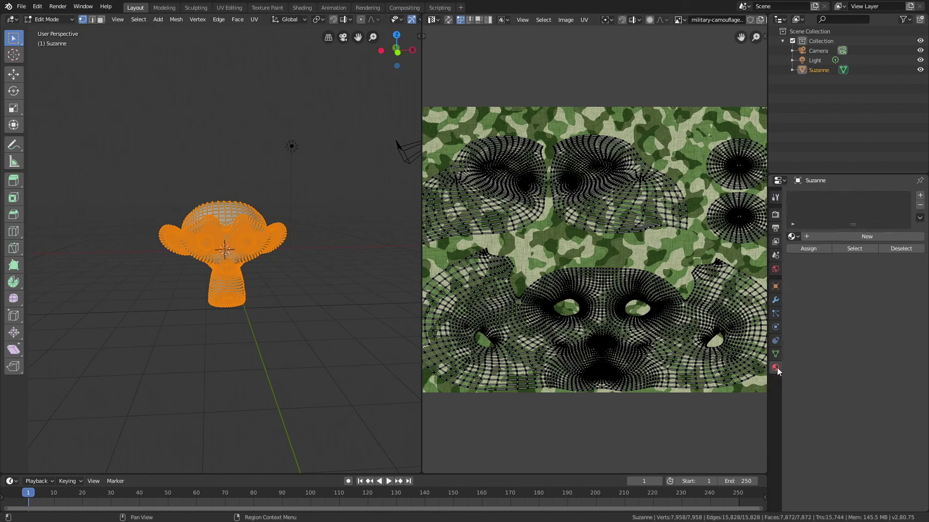
click(870, 237)
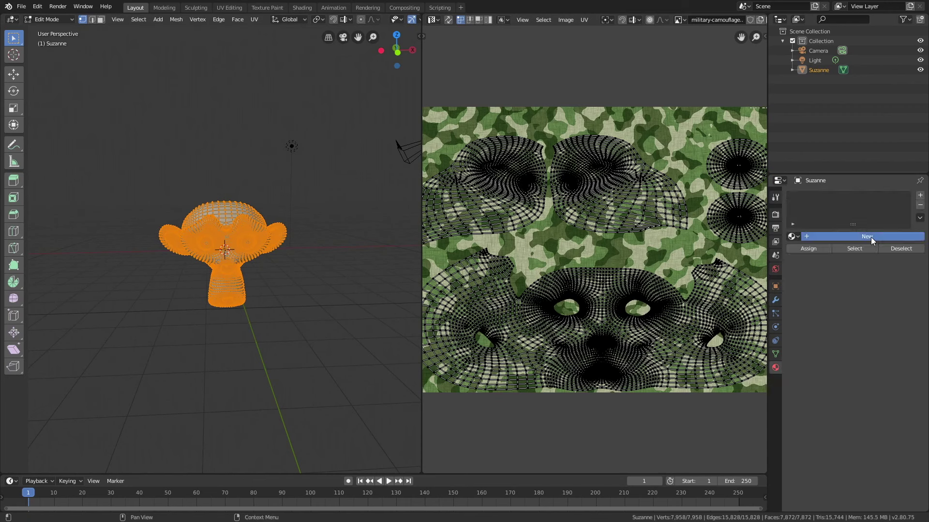
click(875, 308)
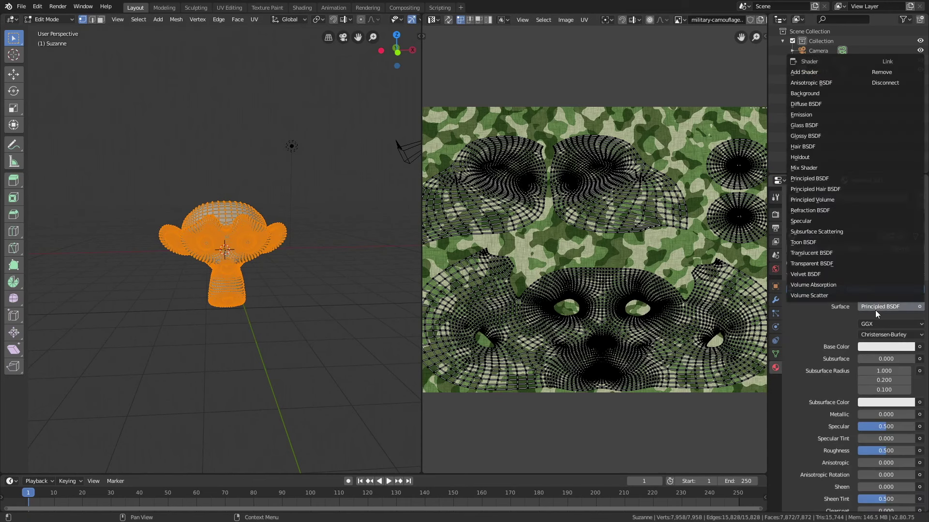
click(803, 106)
Drive the Diffuse colour with an Image Texture using military-camouflage.jpg.
click(919, 324)
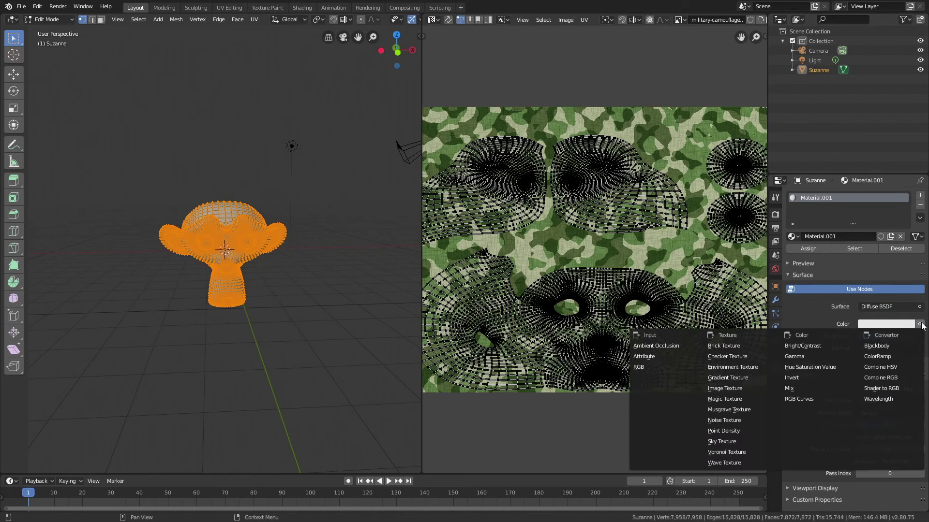
click(747, 389)
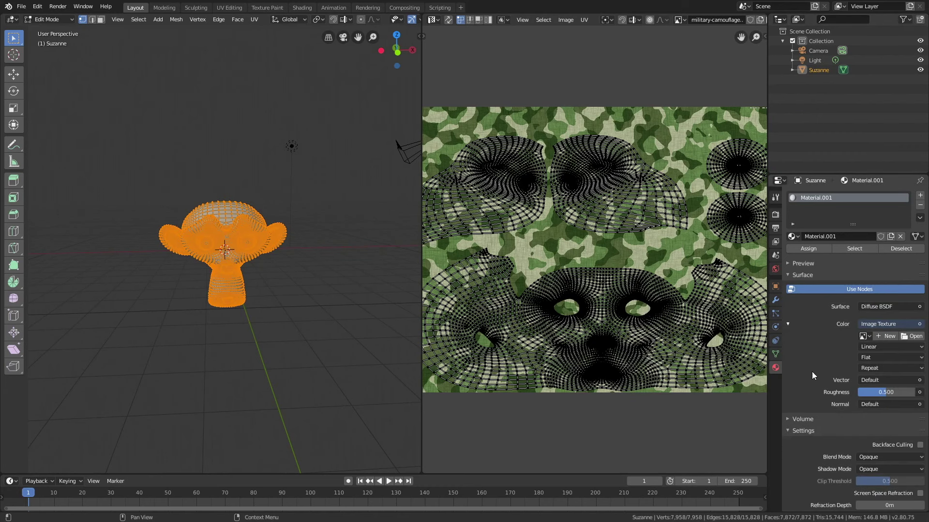
click(863, 337)
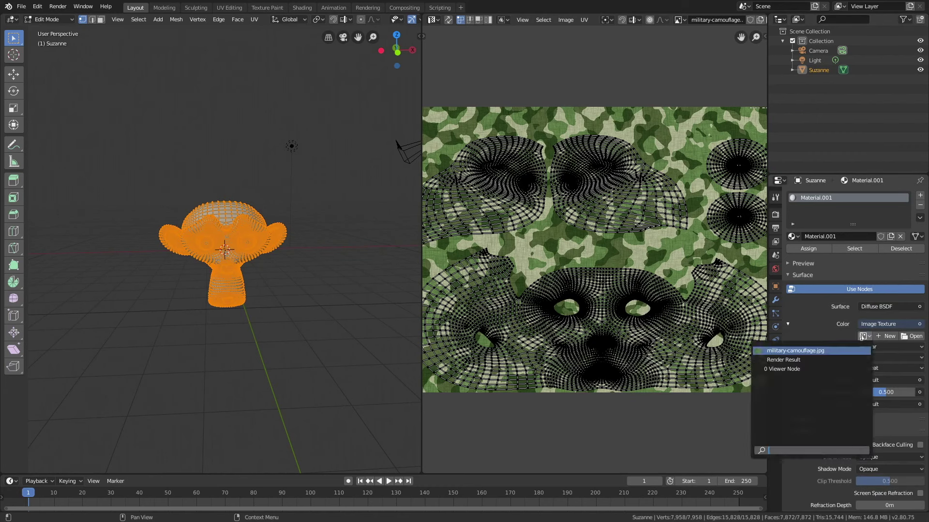
click(841, 348)
Preview Suzanne's camouflage texture in Rendered viewport shading.
scroll(386, 22, down, 2)
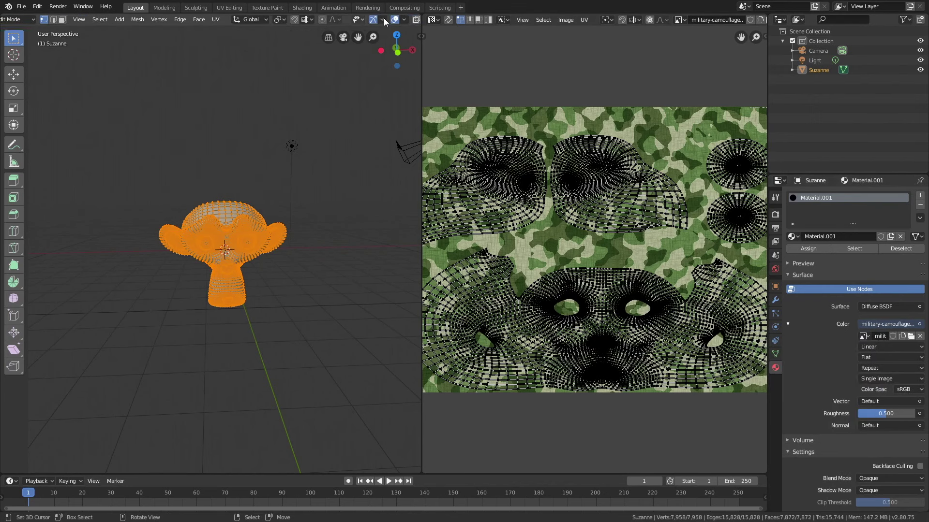
scroll(385, 22, down, 3)
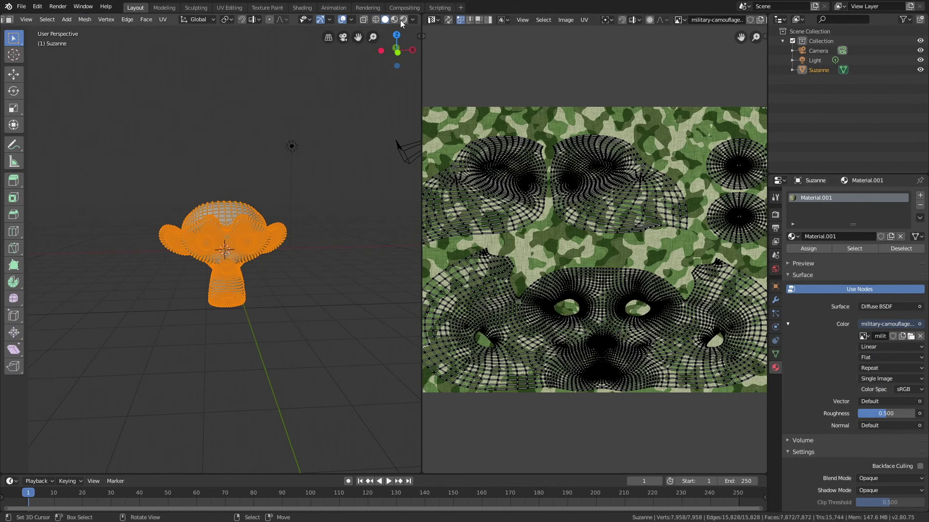
click(402, 21)
middle_drag(272, 136, 287, 136)
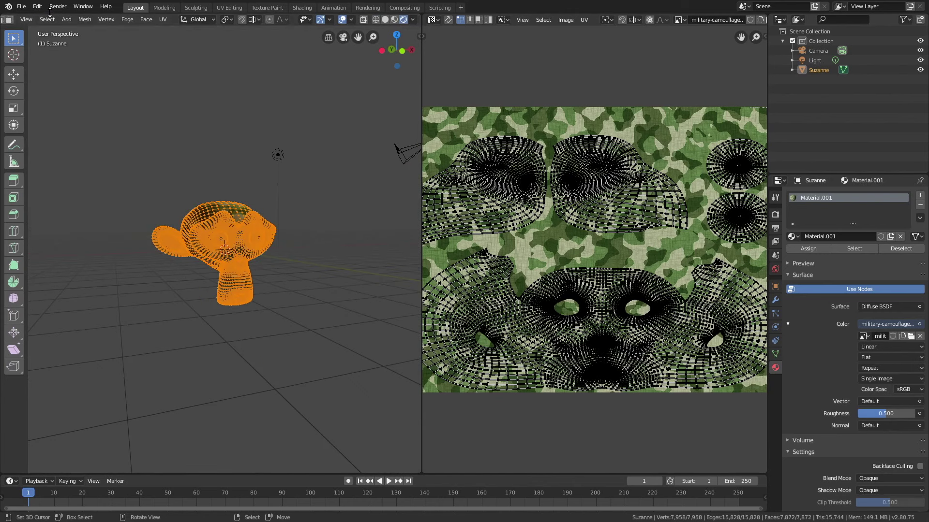
scroll(50, 18, up, 2)
scroll(48, 17, up, 2)
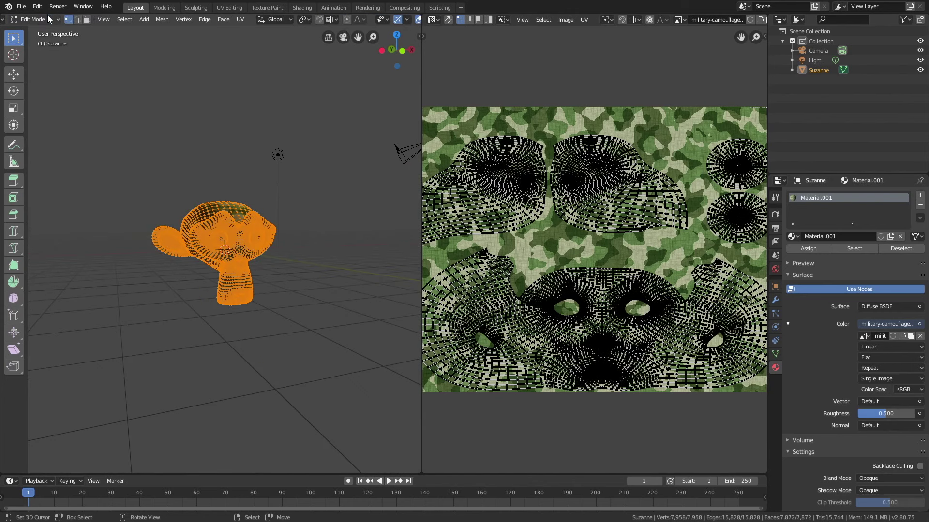
Switch Suzanne back to Object Mode.
click(45, 18)
click(43, 30)
scroll(213, 201, up, 4)
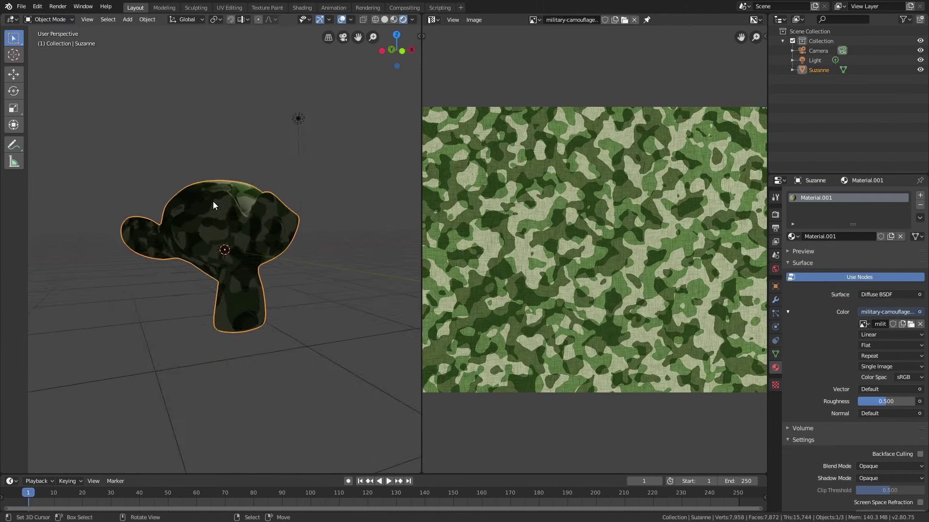
Make the light a Sun with strength 15.
scroll(228, 198, down, 4)
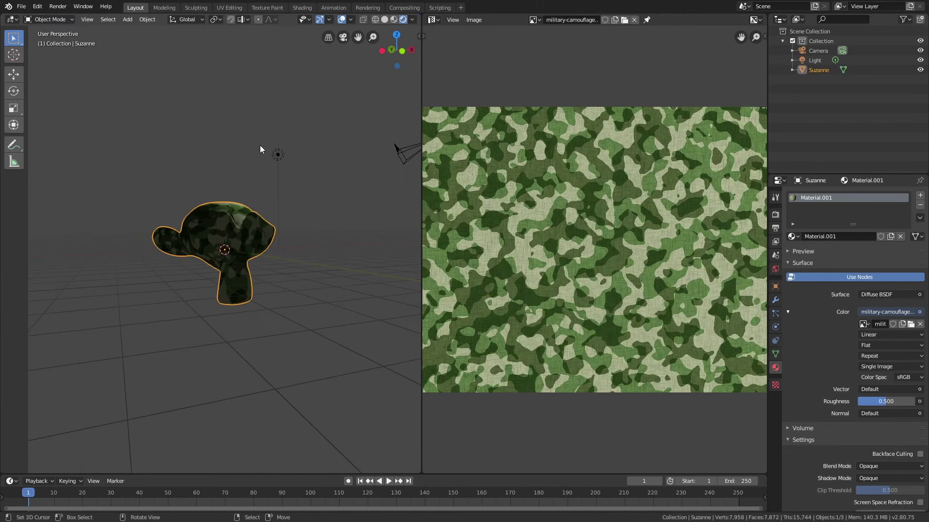
click(278, 157)
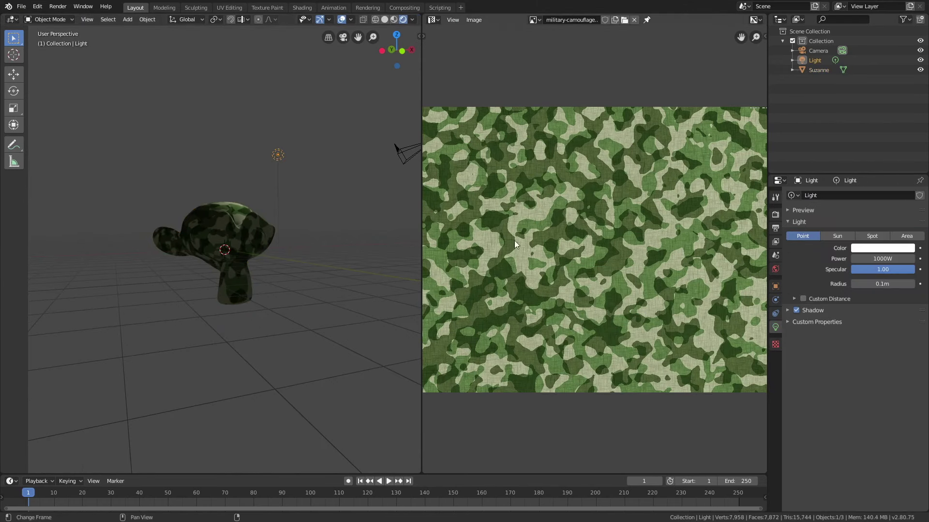
click(837, 236)
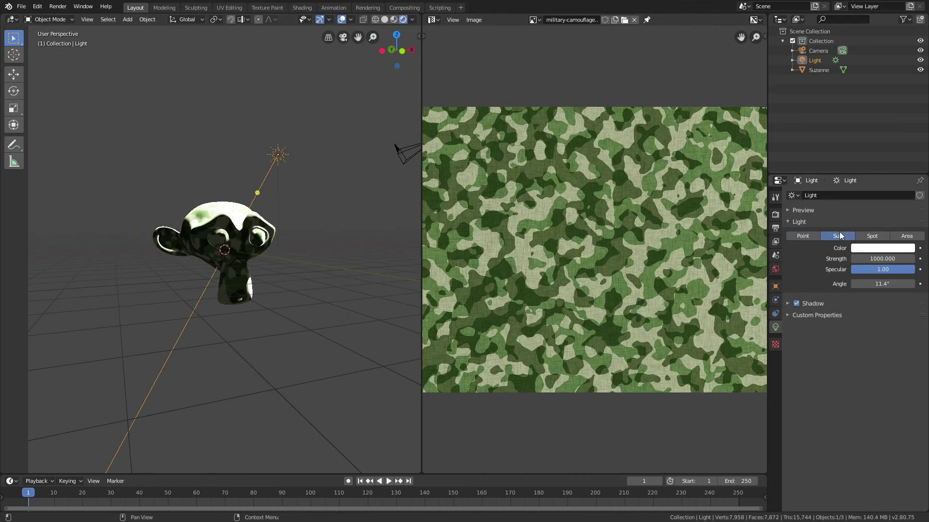
click(881, 259)
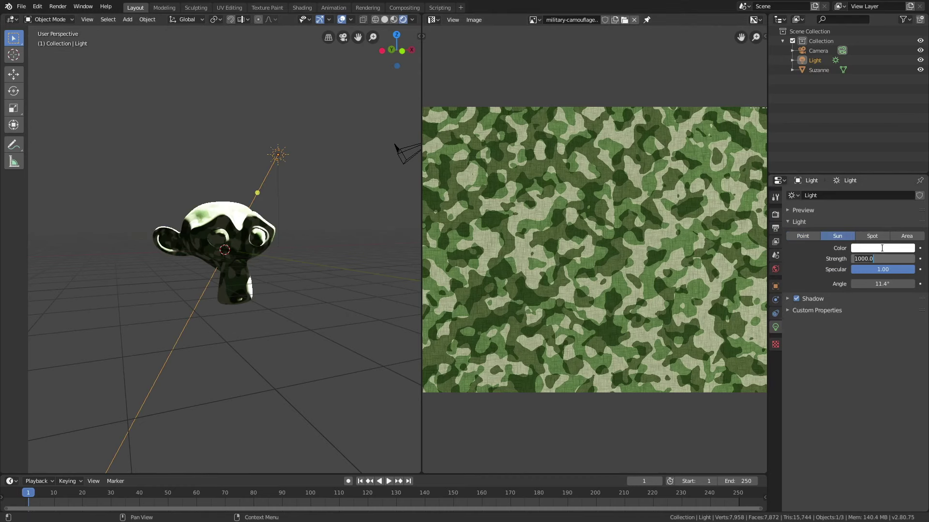
text(15)
key(Return)
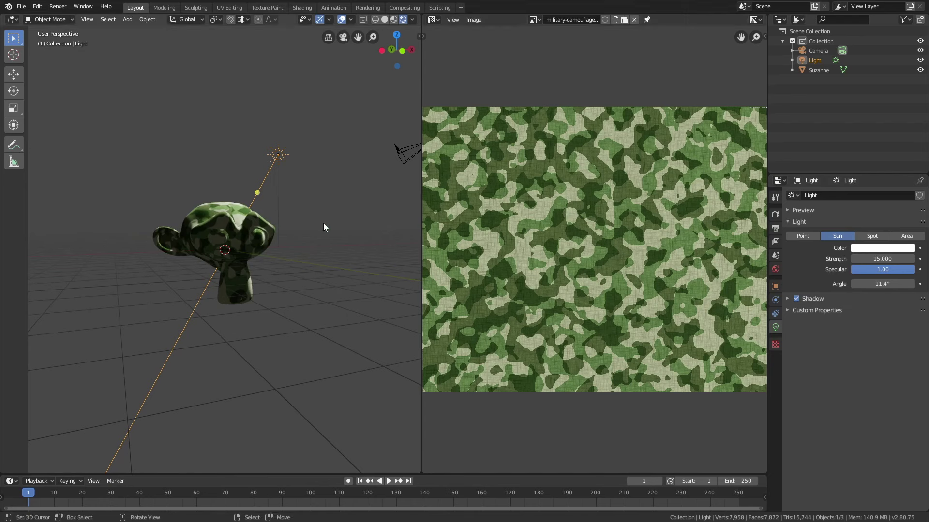
Rotate the sun around the Z axis so it lights Suzanne's front.
key(r)
key(z)
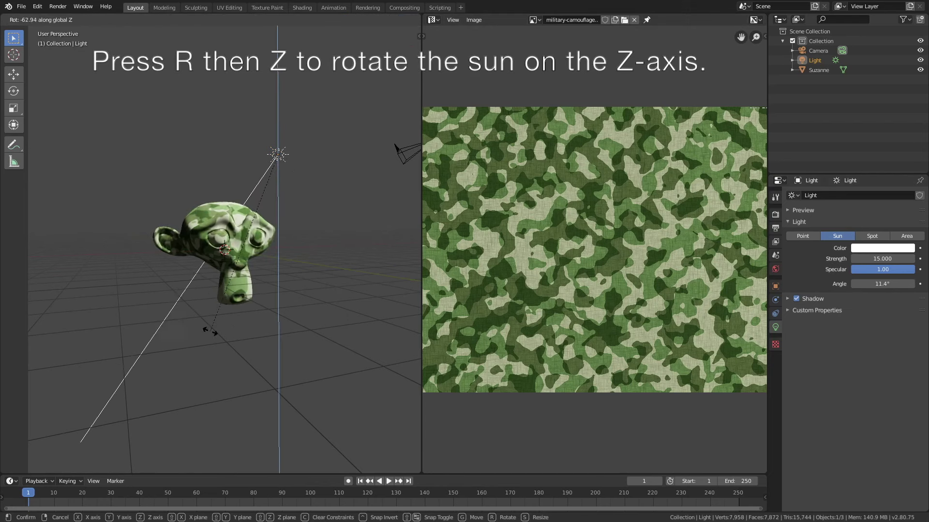
click(255, 288)
middle_drag(255, 290, 290, 251)
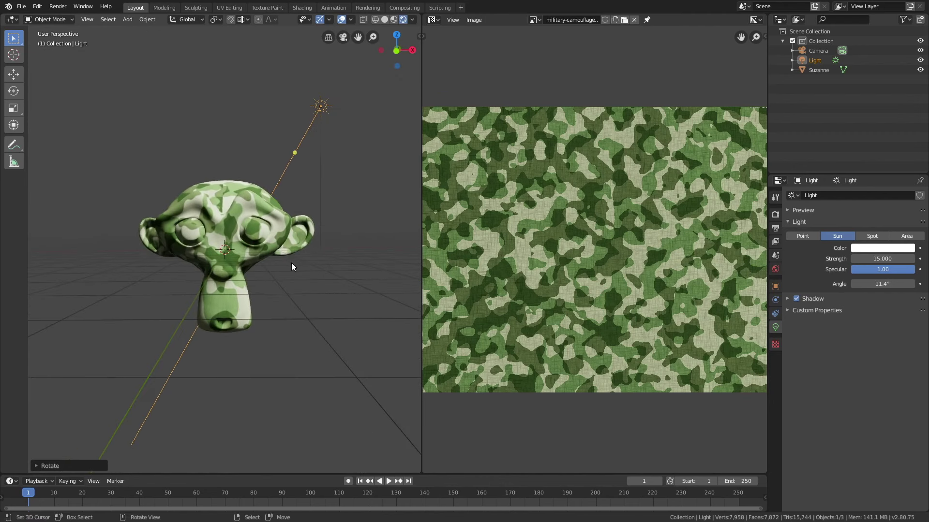
Set rendering to Cycles on GPU Compute with 200 render samples.
click(775, 214)
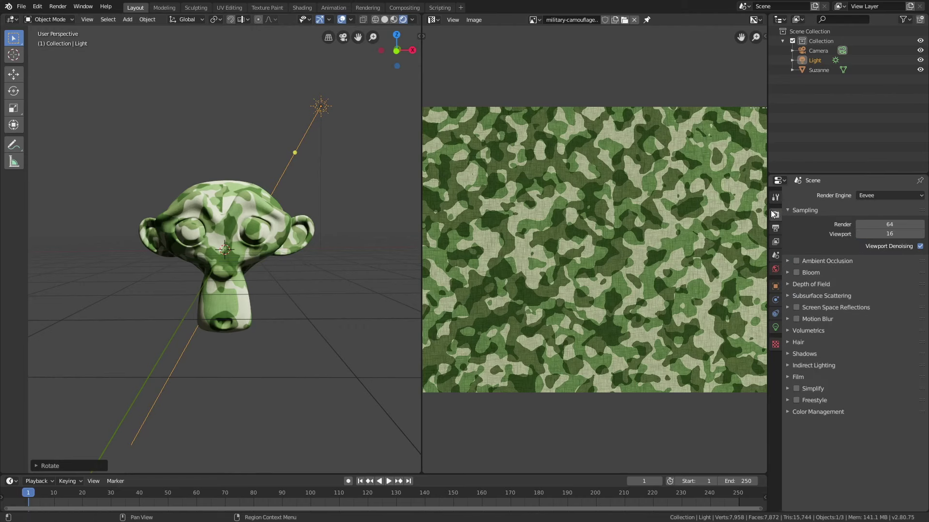
click(865, 196)
click(871, 227)
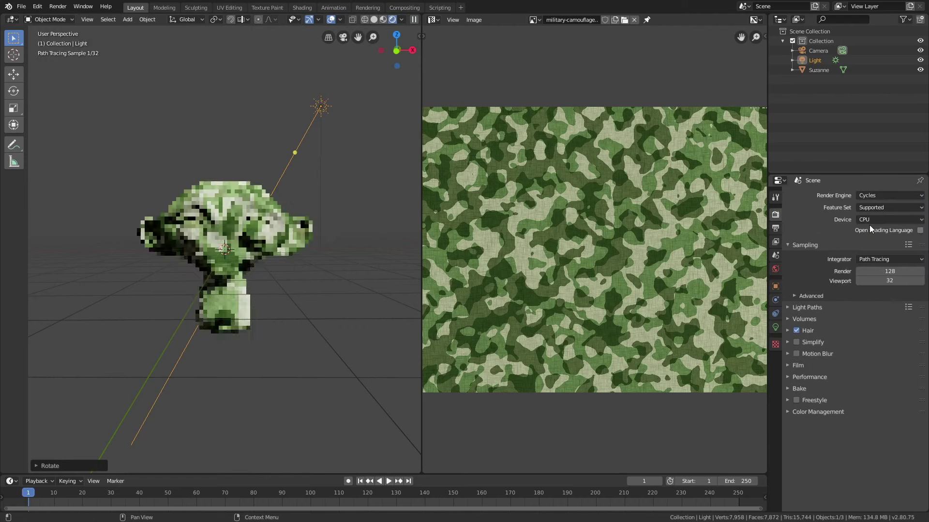
click(885, 220)
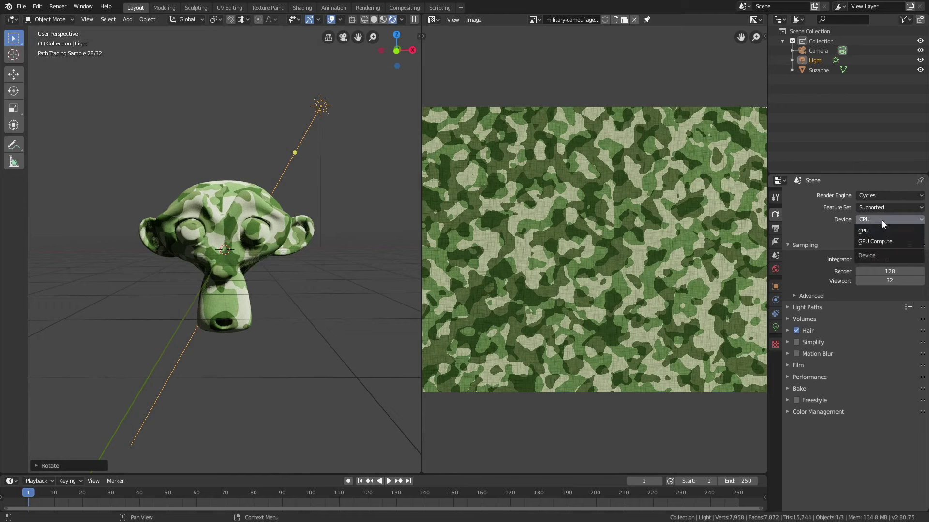
click(880, 242)
click(888, 260)
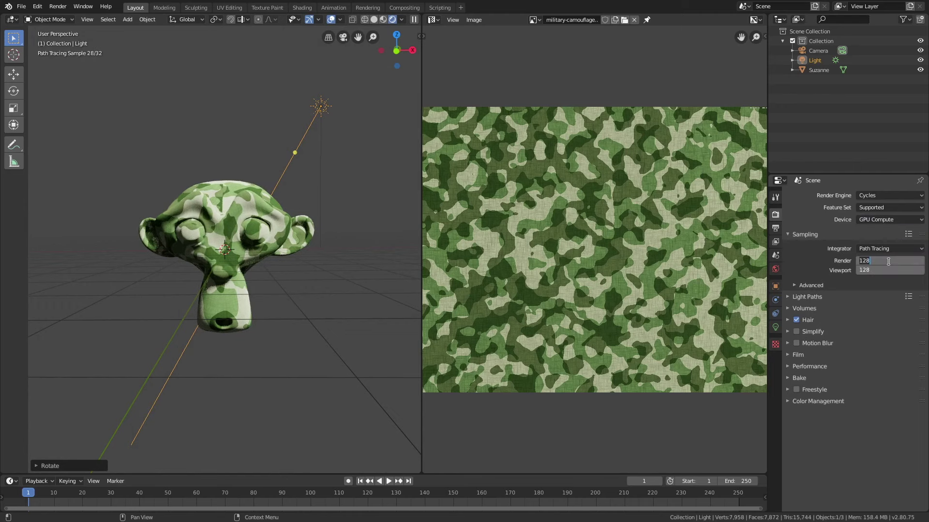
text(200)
key(Return)
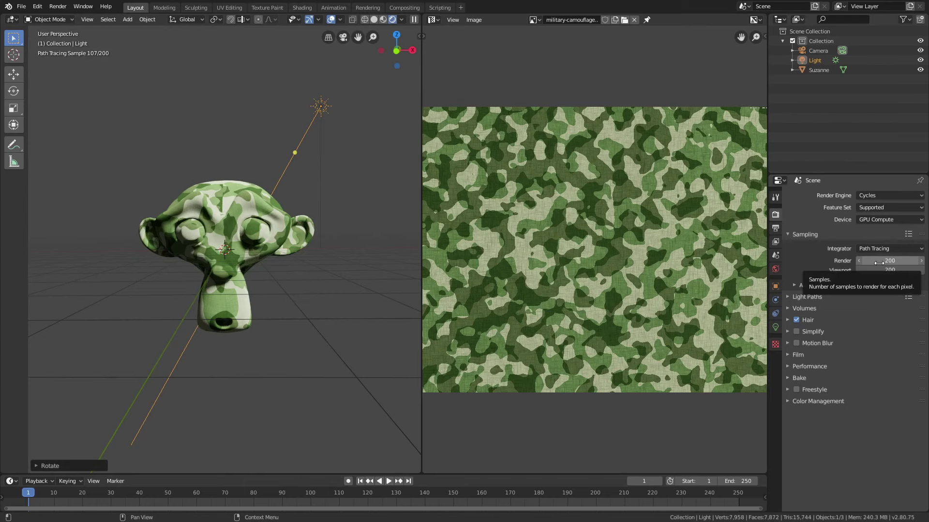
click(775, 269)
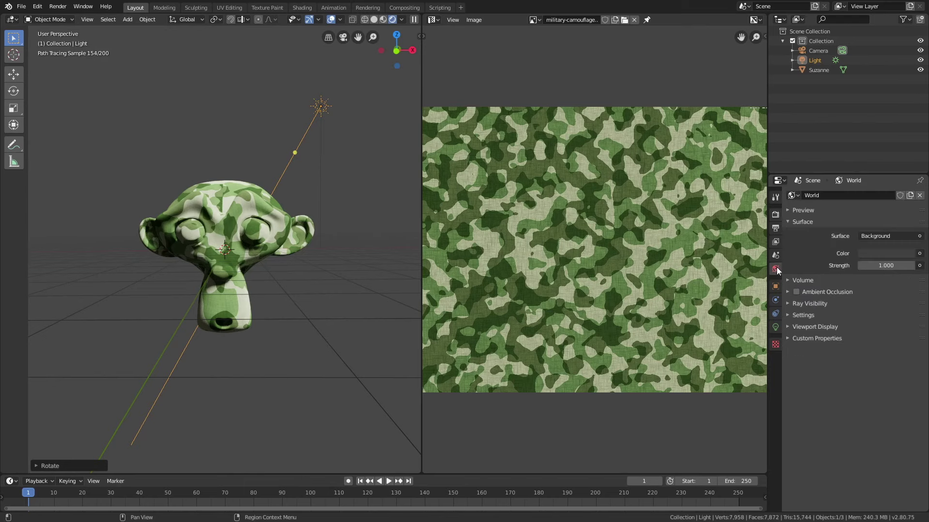
Brighten the world background colour to near white and hide the viewport overlays.
click(873, 254)
drag(851, 230, 890, 229)
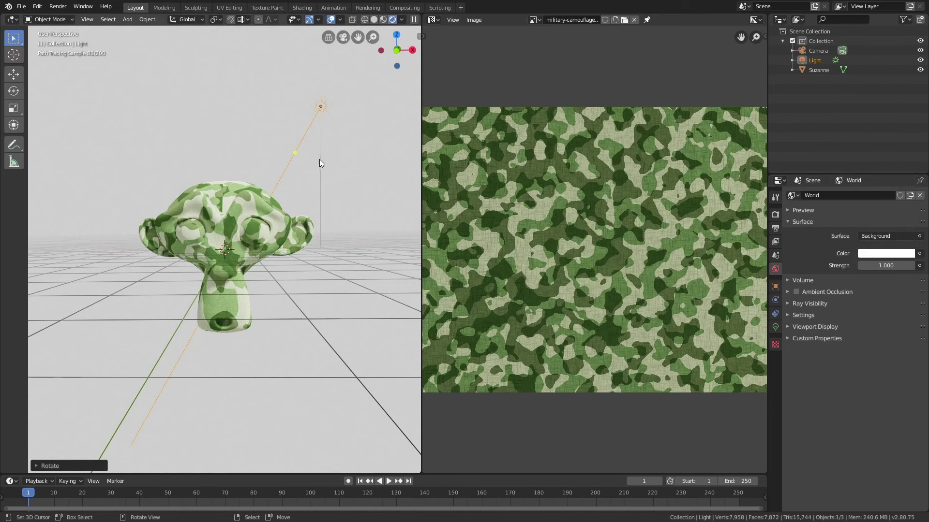
click(329, 20)
mouse_move(268, 172)
middle_down()
mouse_move(327, 176)
mouse_move(354, 207)
mouse_move(326, 211)
middle_up()
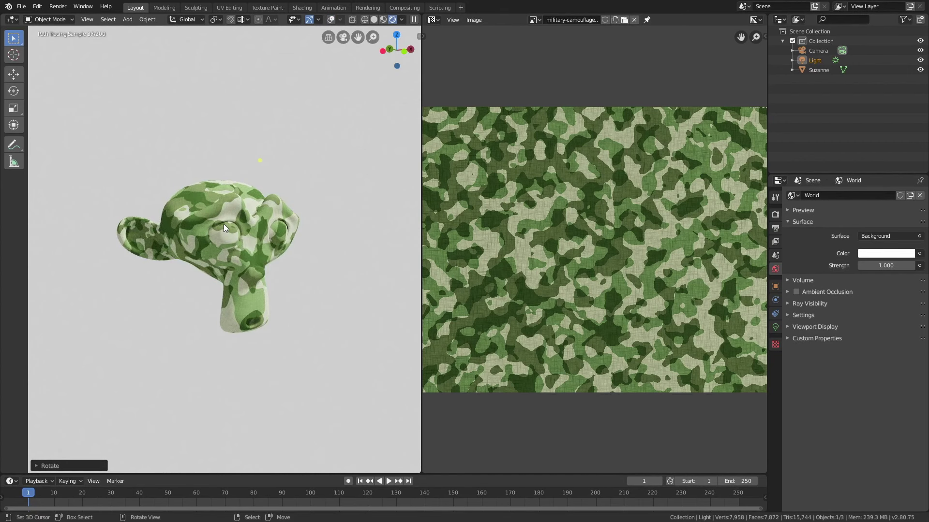
Select Suzanne and switch her into Edit Mode to show her UVs.
click(175, 225)
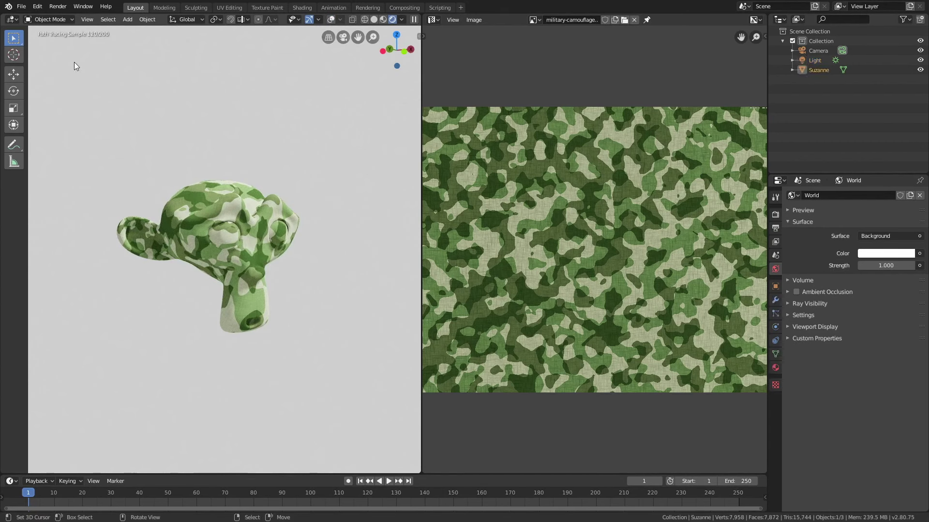
click(58, 19)
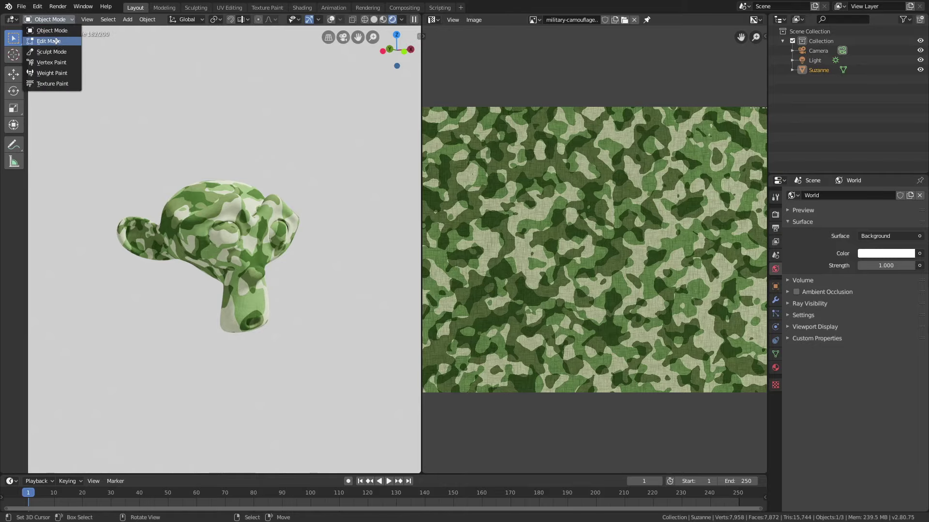
click(57, 43)
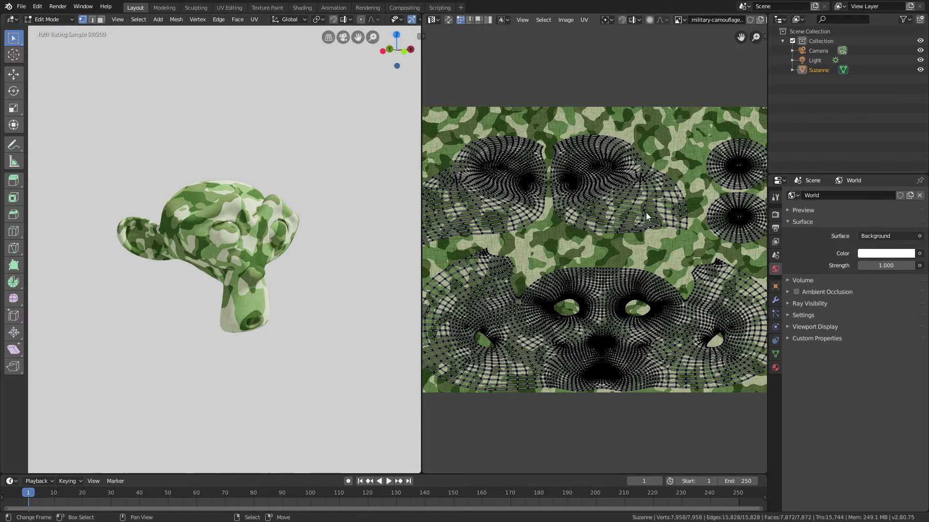
From a front view, box-select the upper eye UV island and nudge it, cancelling the resize.
scroll(703, 184, up, 4)
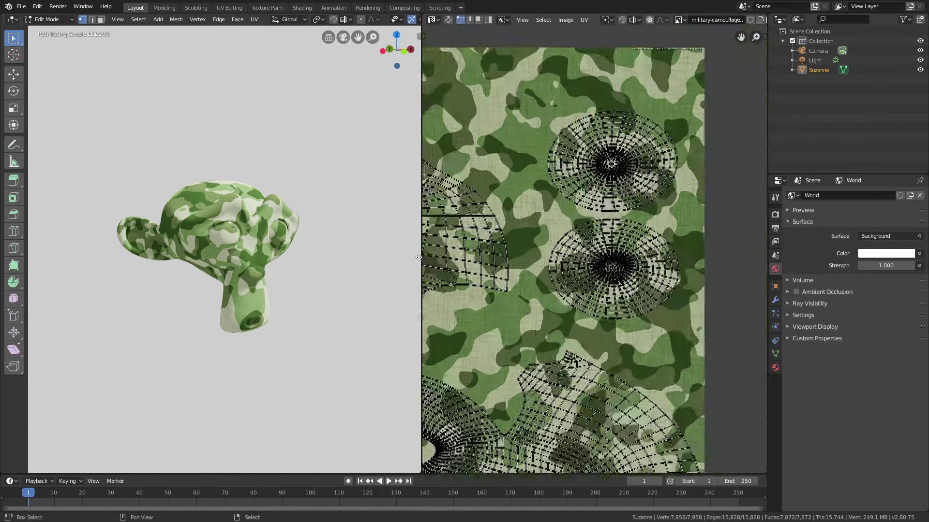
scroll(234, 230, up, 2)
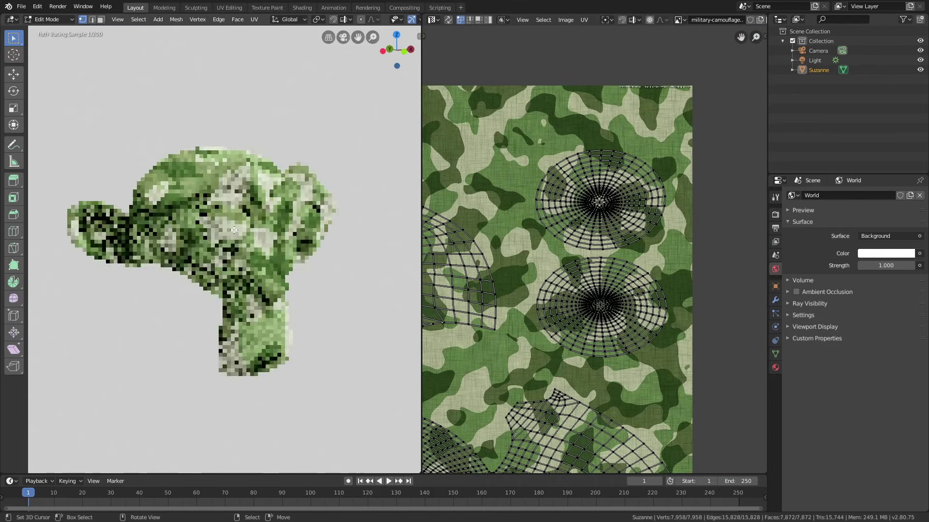
middle_drag(234, 230, 196, 229)
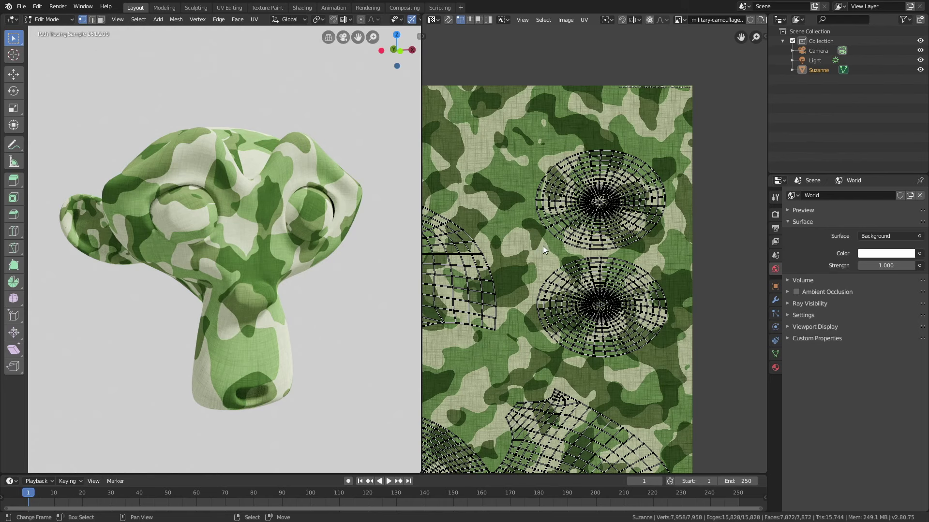
key(b)
drag(521, 254, 671, 109)
key(g)
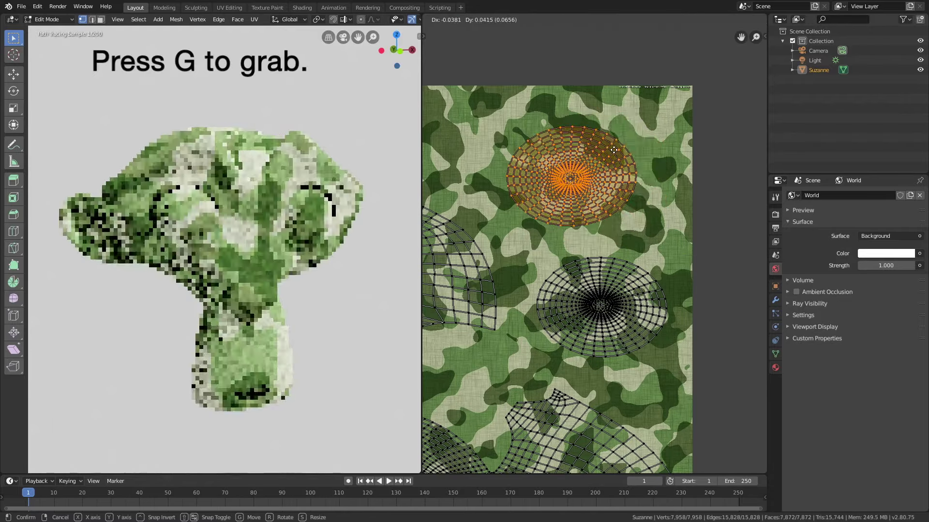
click(654, 159)
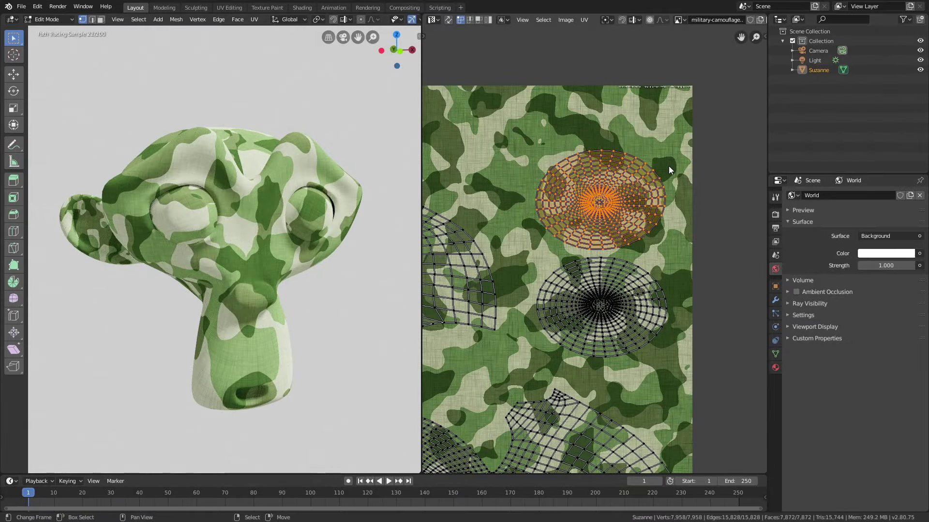
key(s)
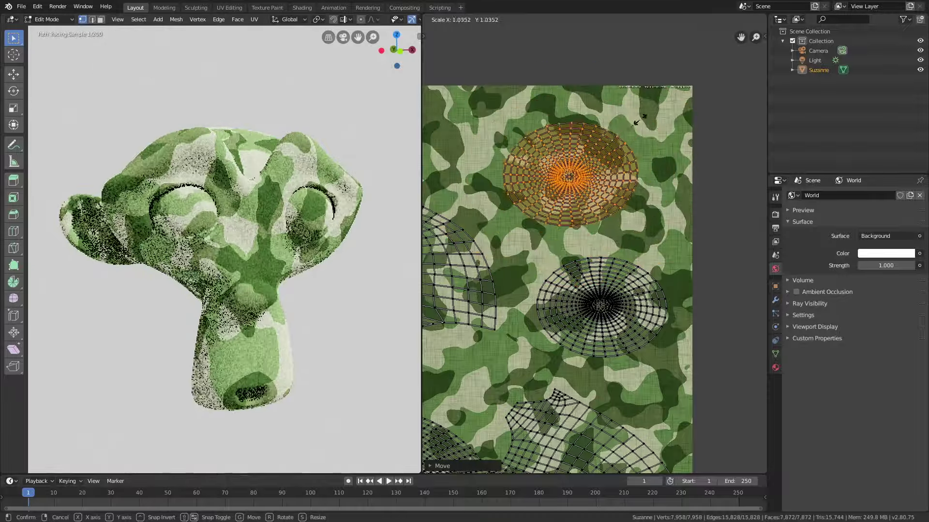
right_click(600, 150)
scroll(568, 207, down, 1)
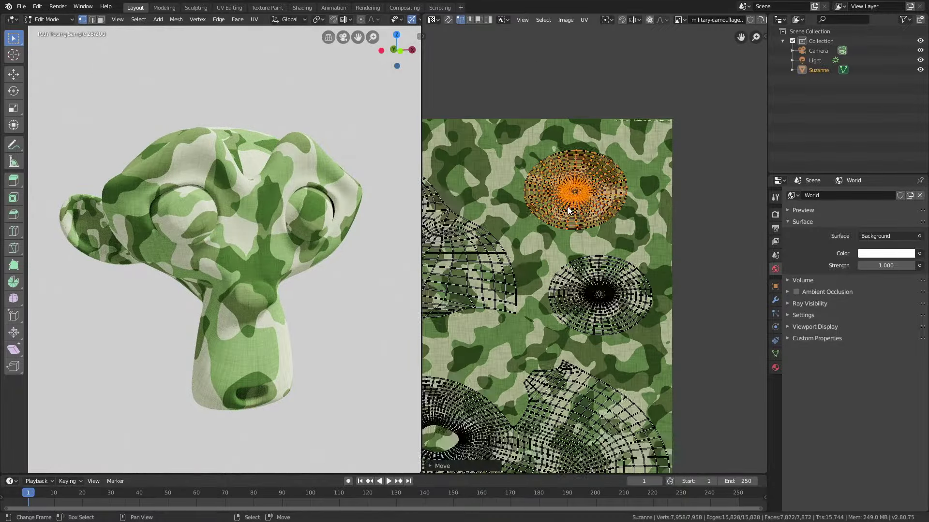
scroll(567, 207, down, 2)
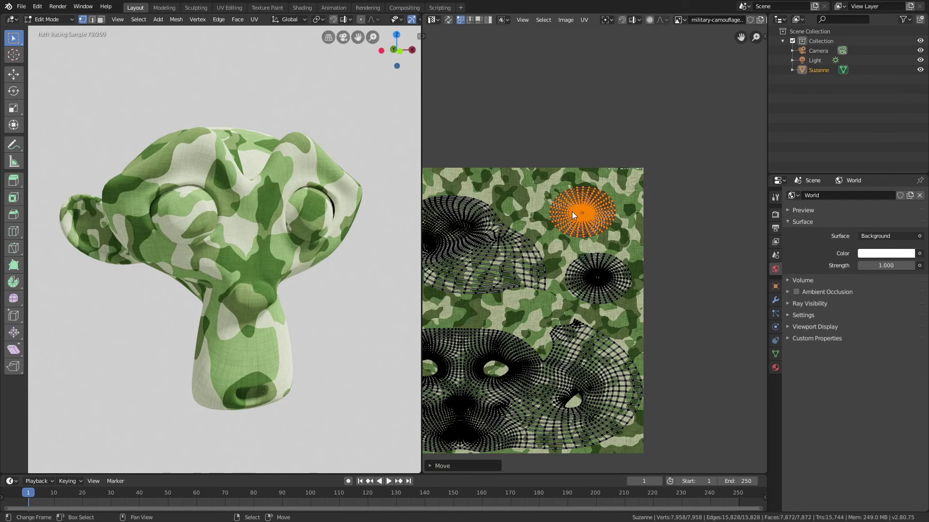
Deselect all, then box-select the large upper-middle UV island and move it slightly lower.
key(alt+a)
middle_drag(572, 213, 678, 151)
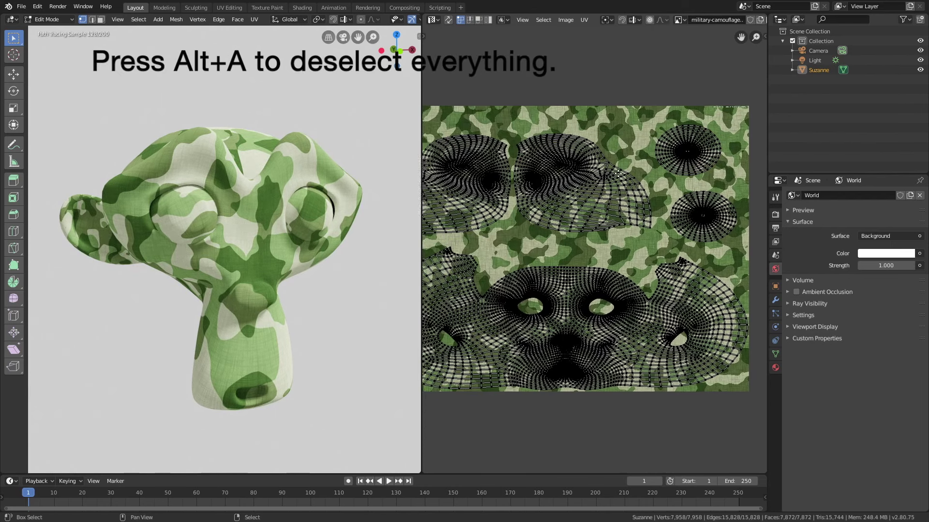
middle_drag(618, 173, 638, 184)
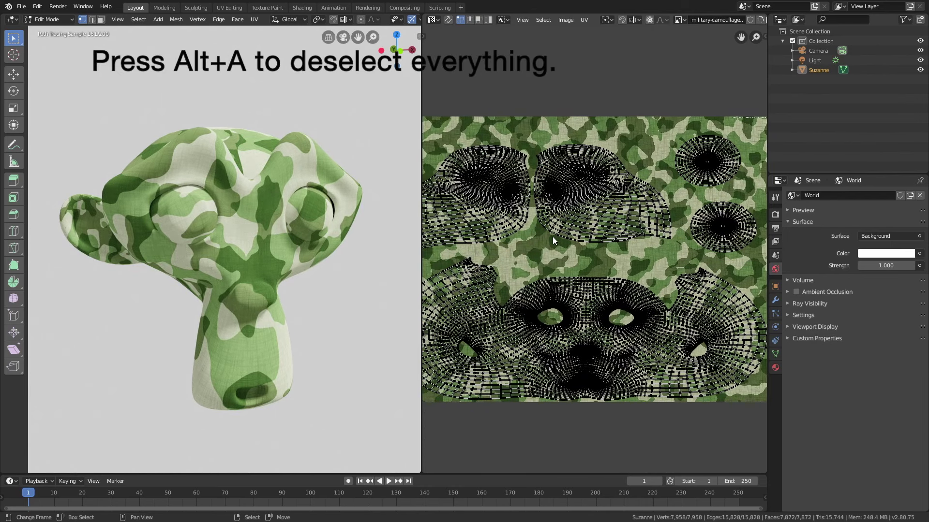
key(b)
drag(533, 246, 672, 163)
key(g)
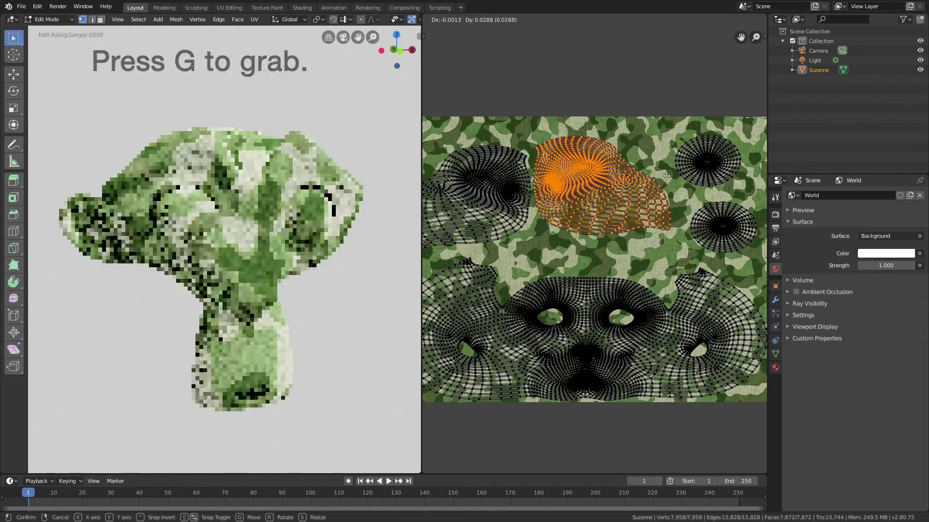
click(668, 183)
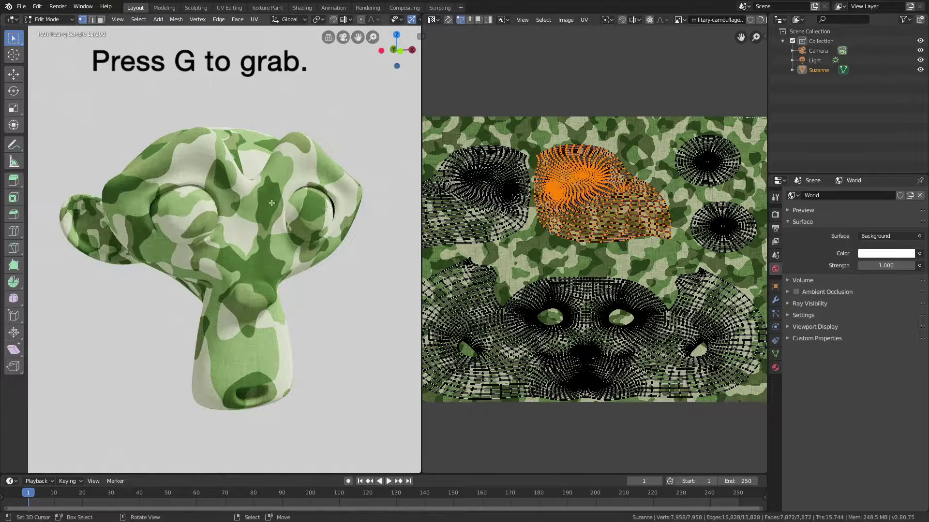
Try another move of that island, cancel the resize at original size, and orbit back to the front.
middle_drag(271, 203, 261, 208)
scroll(261, 208, down, 4)
key(g)
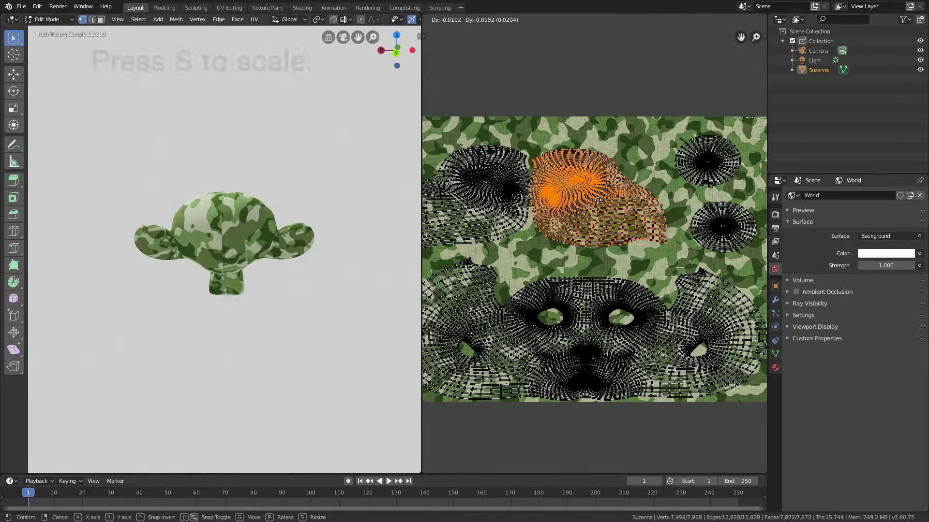
key(s)
right_click(602, 197)
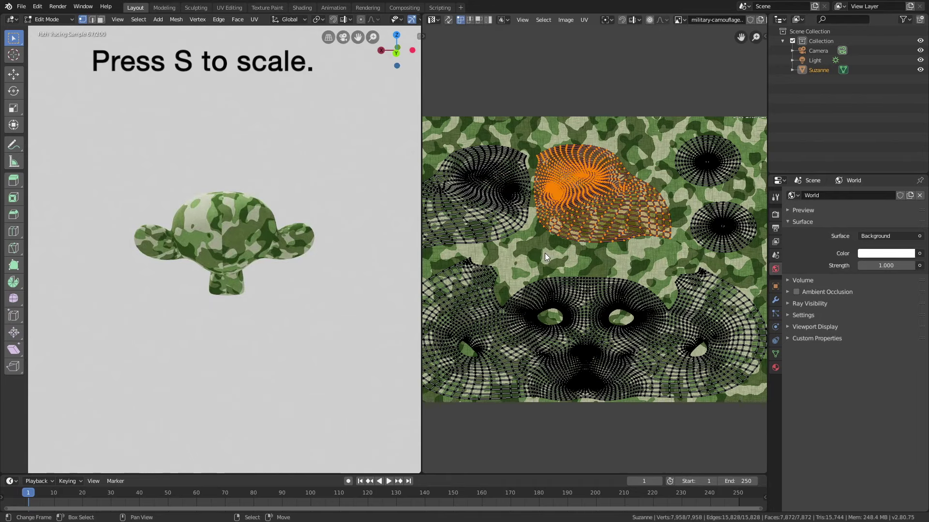
mouse_move(270, 227)
middle_down()
mouse_move(232, 228)
mouse_move(281, 229)
mouse_move(255, 225)
middle_up()
scroll(233, 228, up, 4)
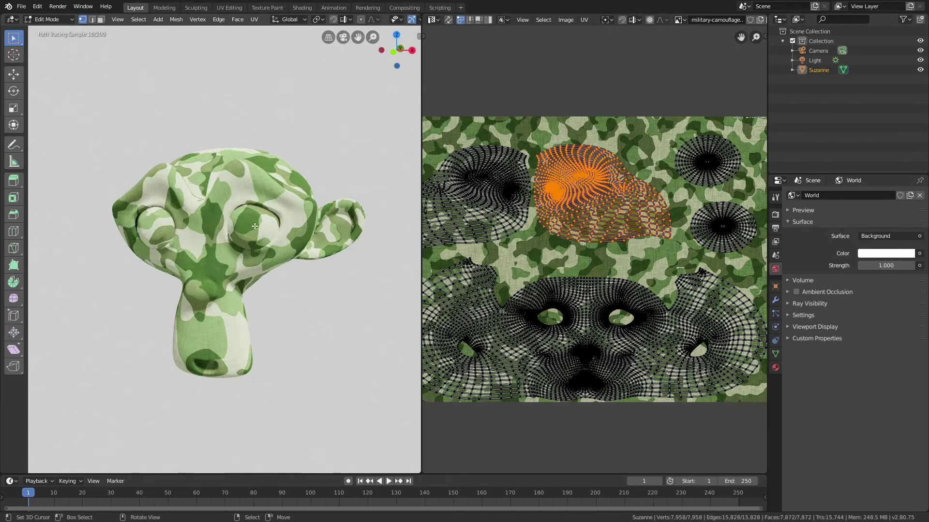
click(40, 20)
Return to Object Mode, view through the camera, enable Lock Camera to View, and reframe Suzanne.
click(43, 33)
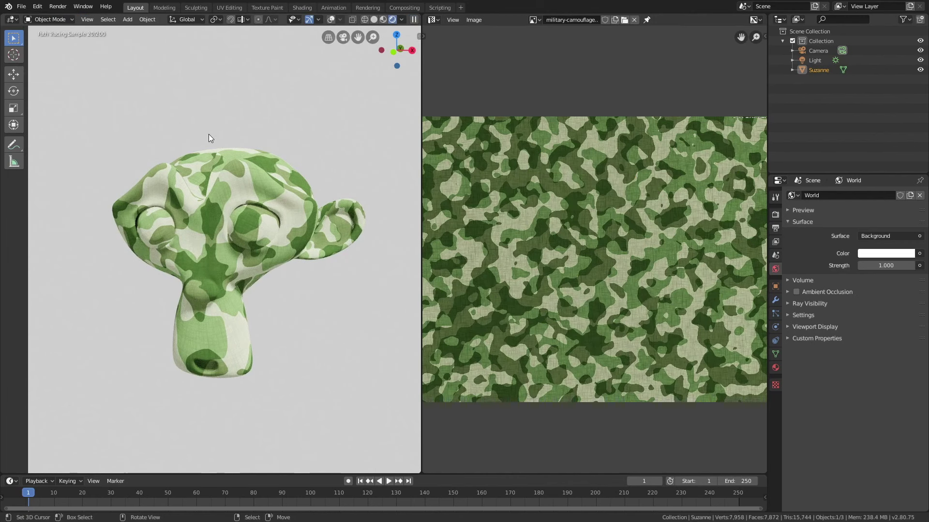
scroll(209, 139, down, 3)
key(KP_0)
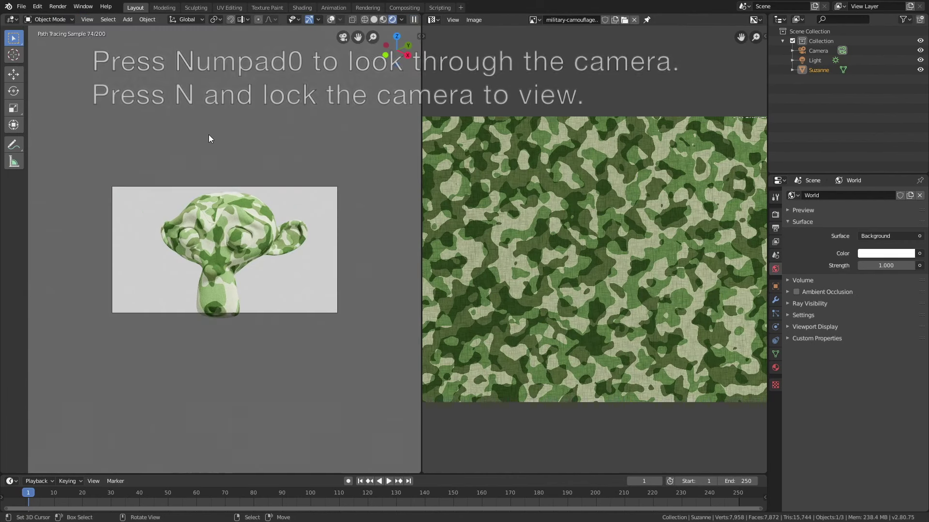
key(n)
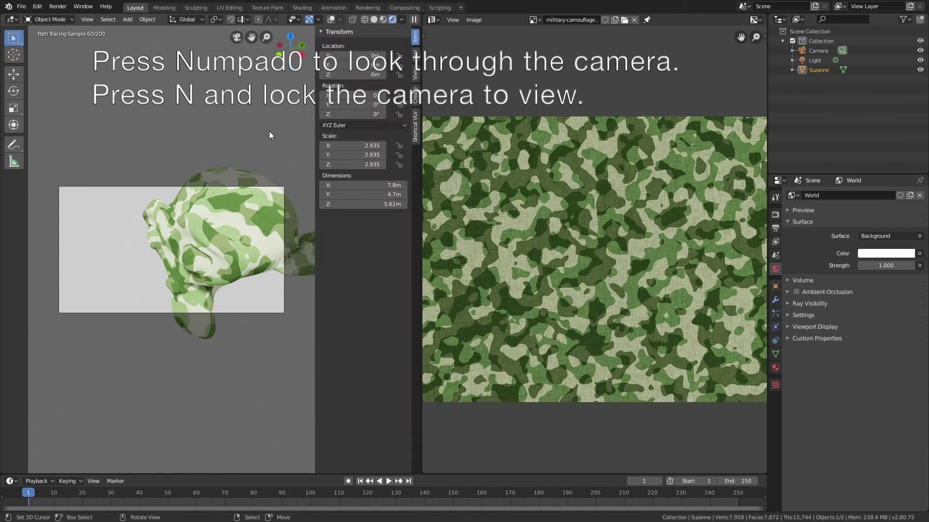
click(415, 74)
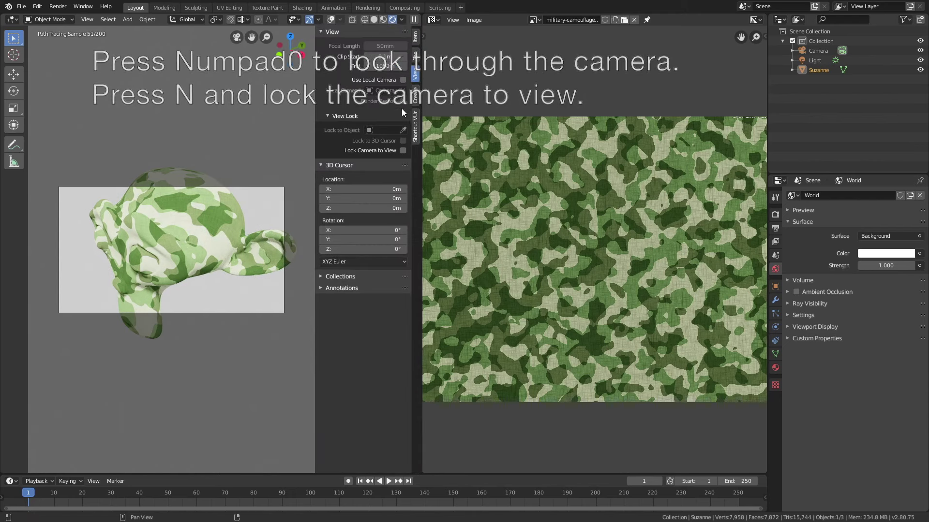
click(403, 151)
mouse_move(126, 195)
middle_down()
mouse_move(181, 185)
mouse_move(190, 204)
mouse_move(177, 201)
mouse_move(210, 214)
middle_up()
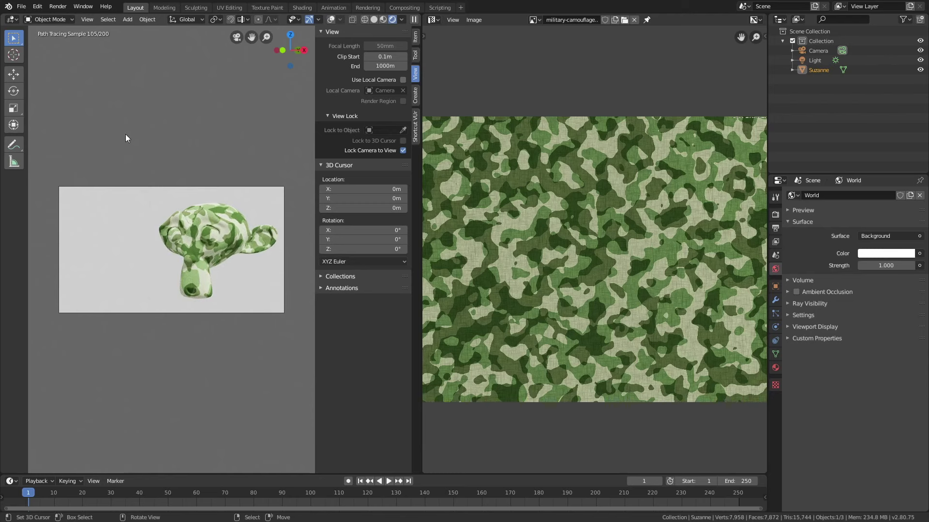
Choose the render display mode, then render a still image from the camera.
click(56, 8)
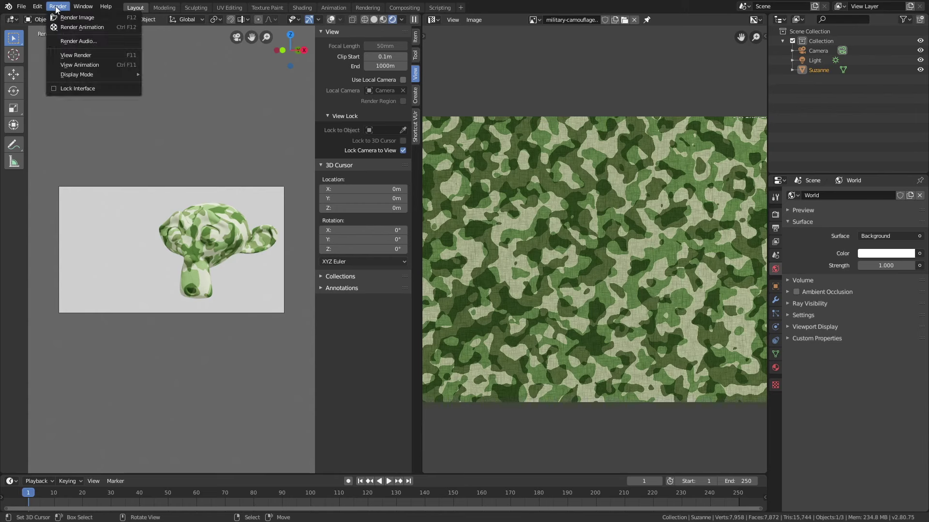
mouse_move(105, 75)
click(164, 85)
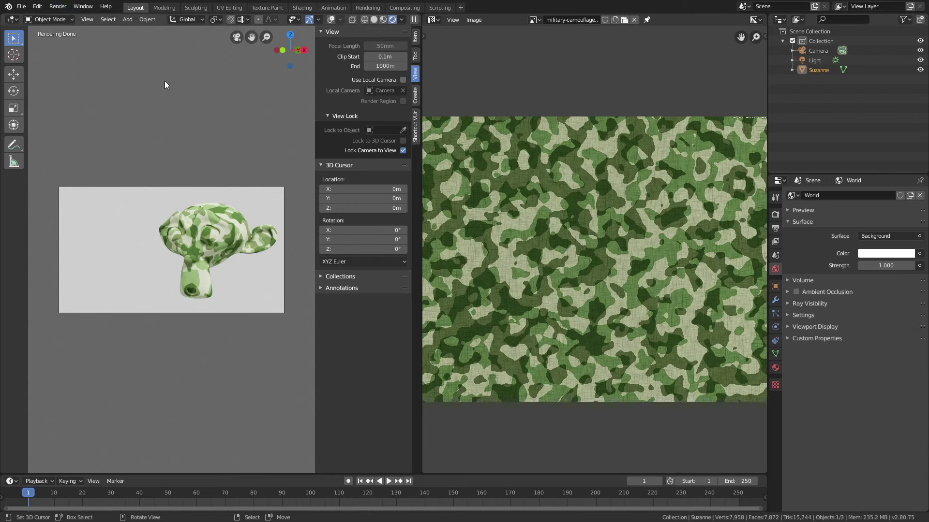
click(65, 9)
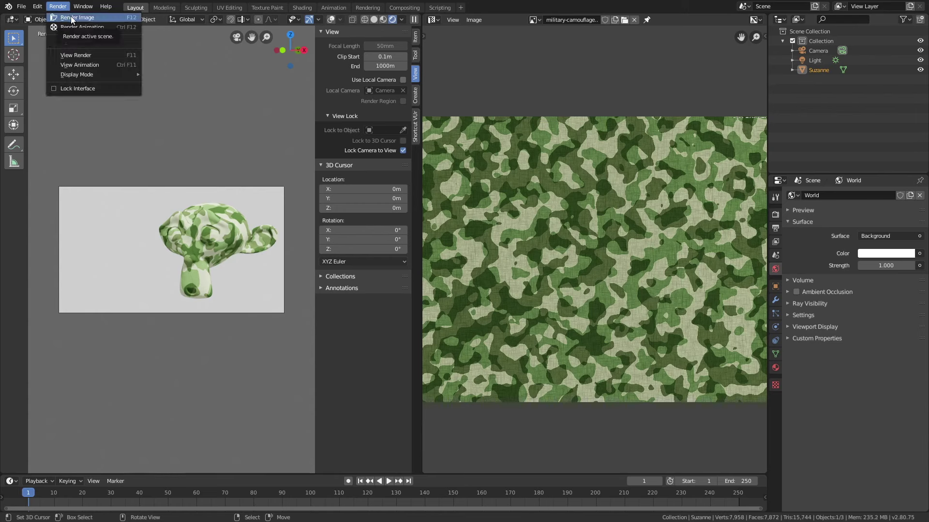
click(73, 18)
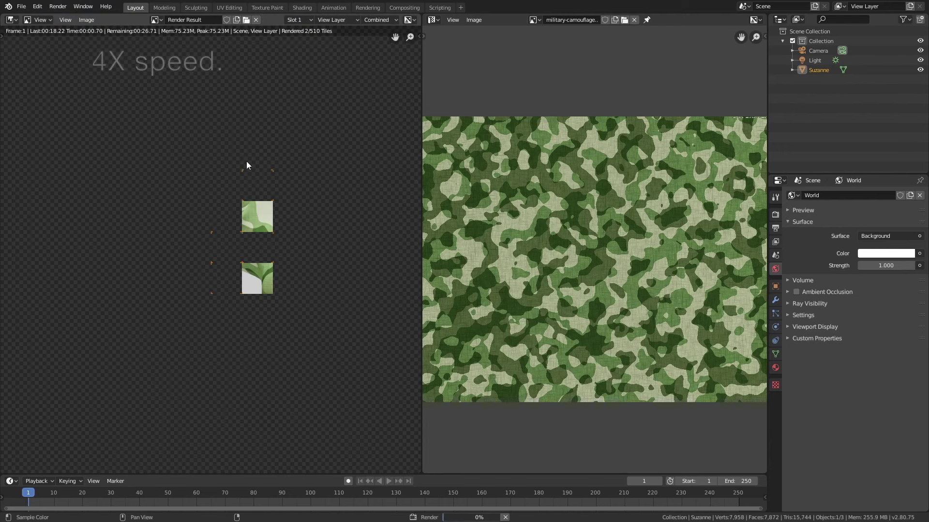